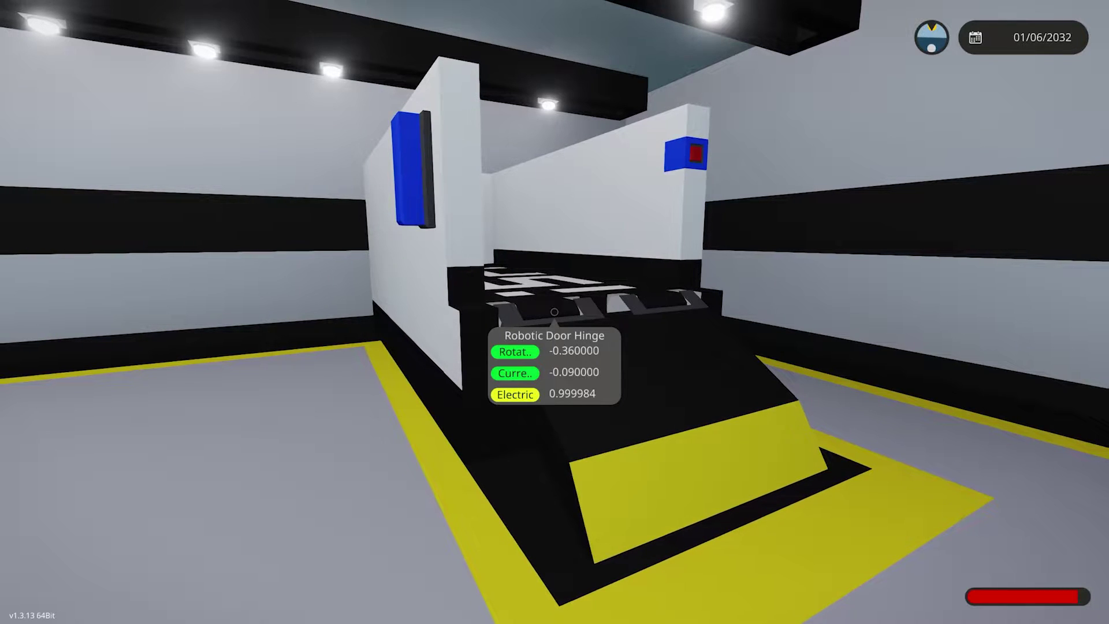
# - Test the rear ramp by raising and lowering it with the toggle button on the wall end beside the ramp
pyautogui.press('w')
pyautogui.press('w')
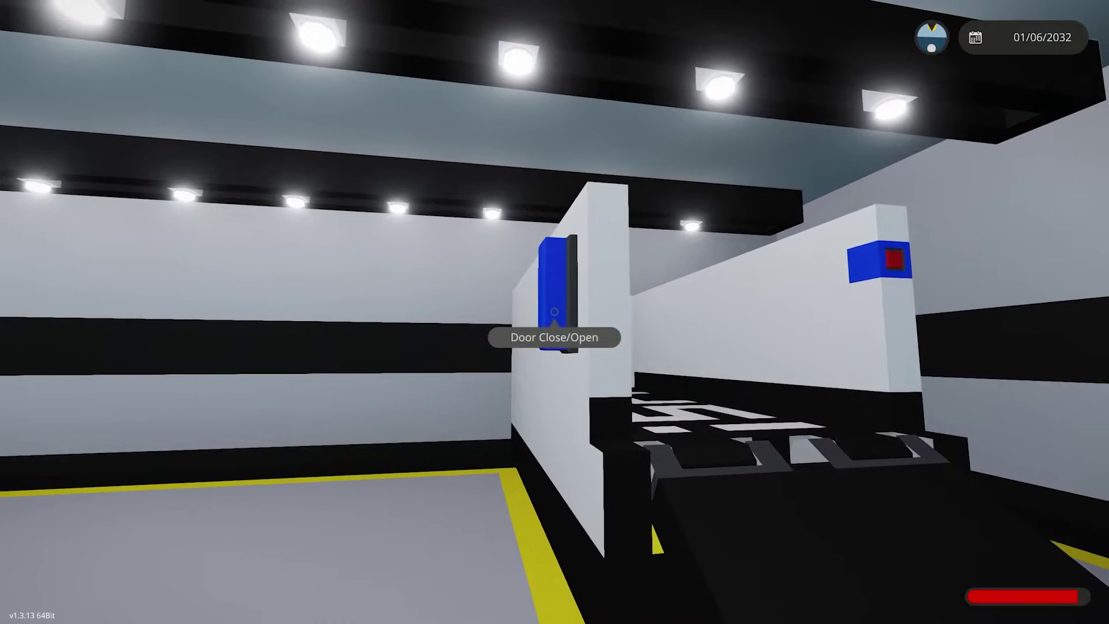
pyautogui.press('w')
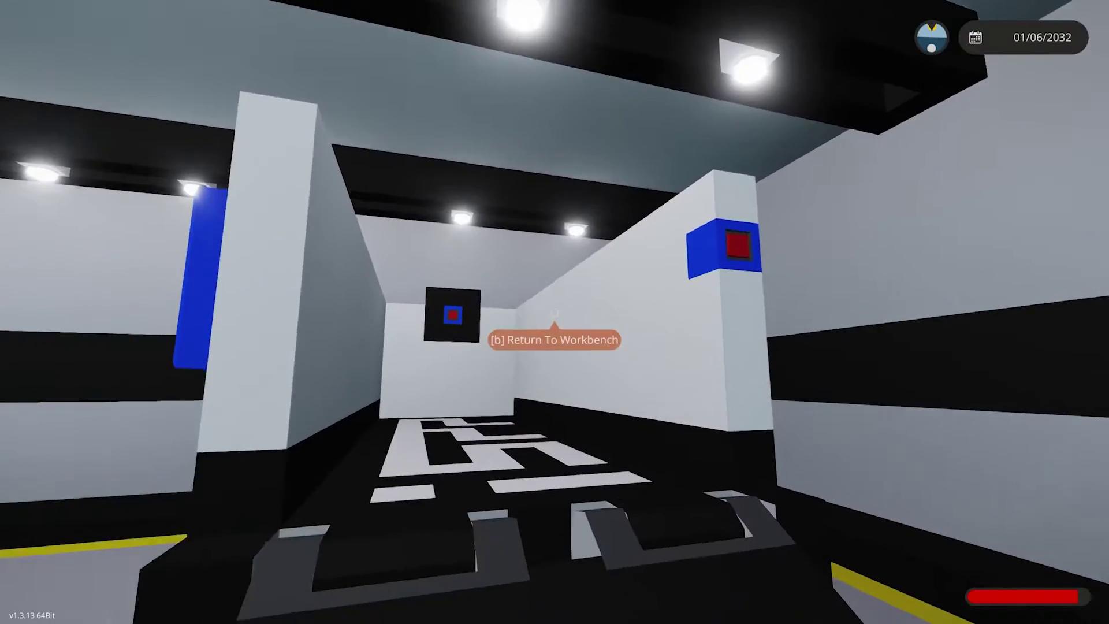
pyautogui.press('d')
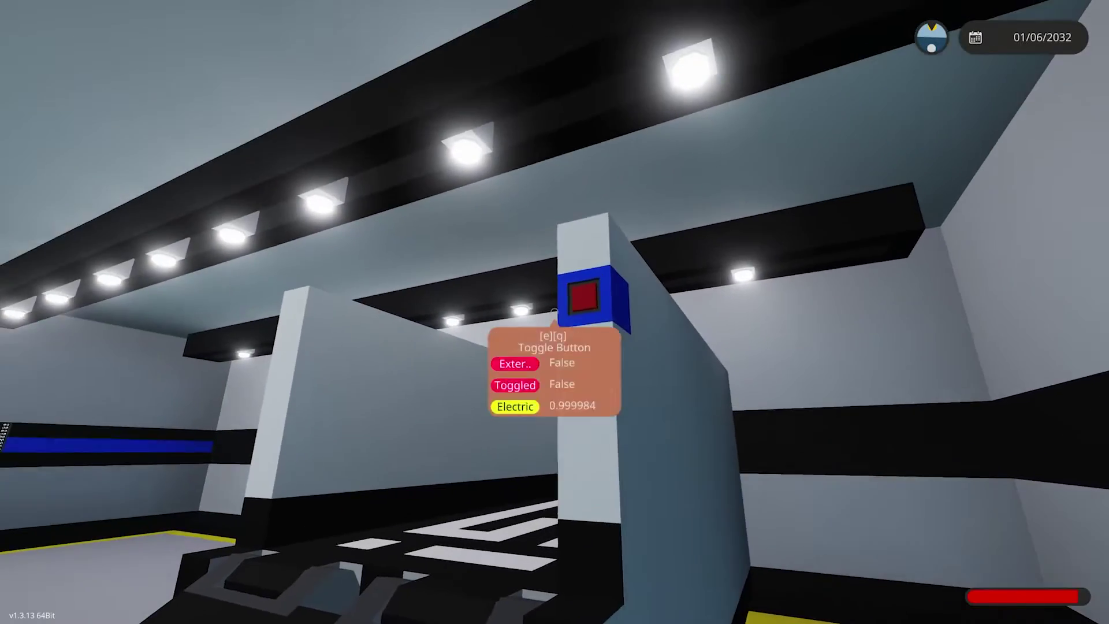
pyautogui.press('e')
pyautogui.press('s')
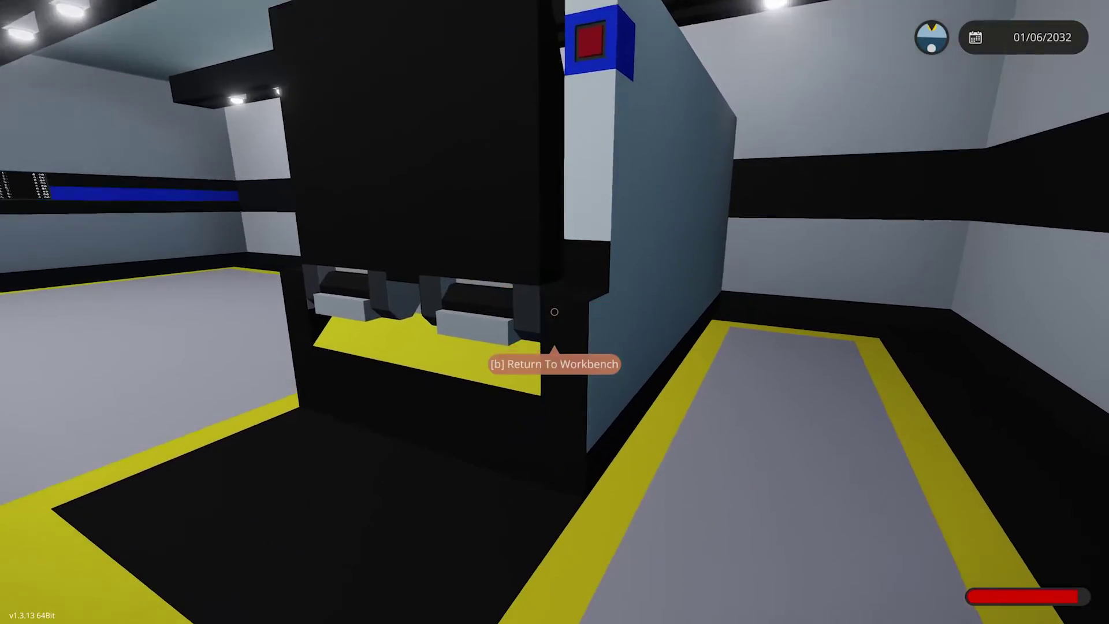
pyautogui.press('e')
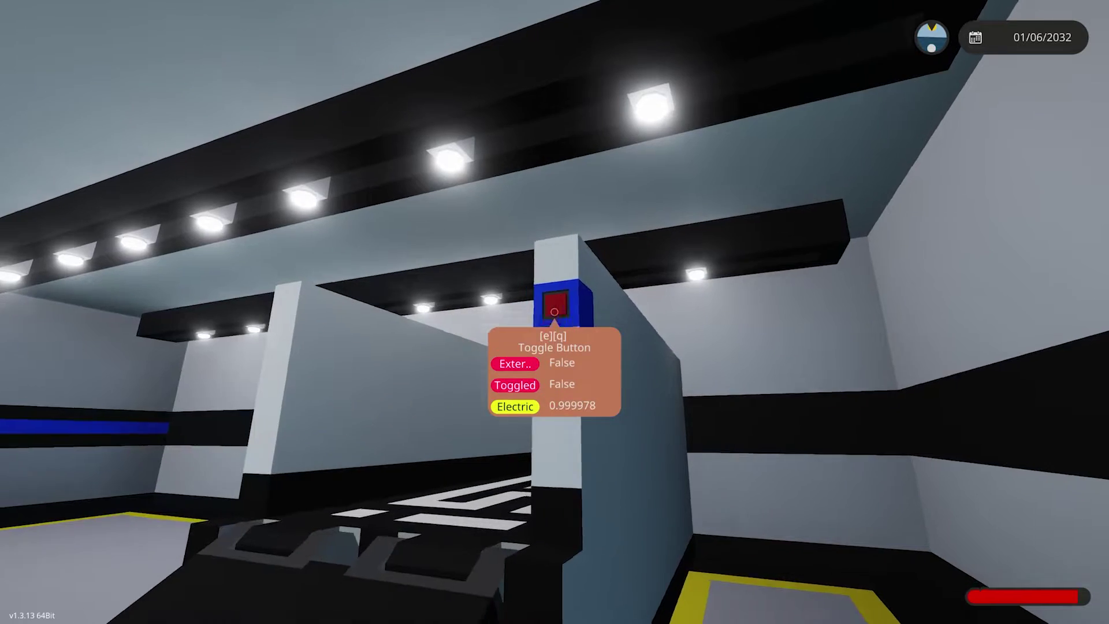
# - Test the ramp with the toggle button on the far interior wall, switching it on and off, and return outside
pyautogui.press('a')
pyautogui.press('w')
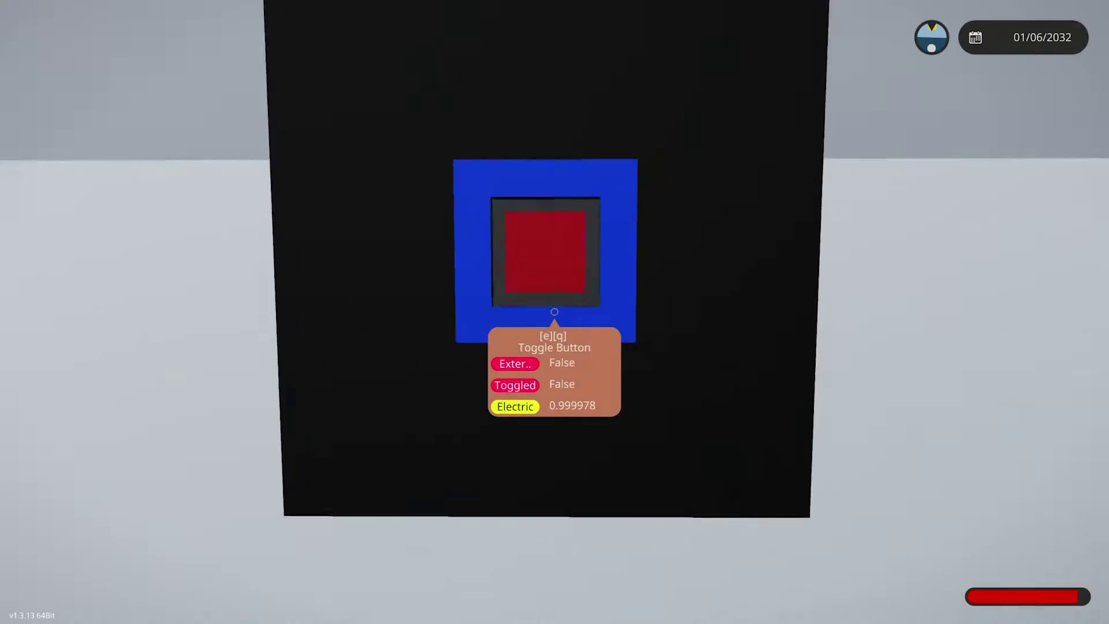
pyautogui.press('e')
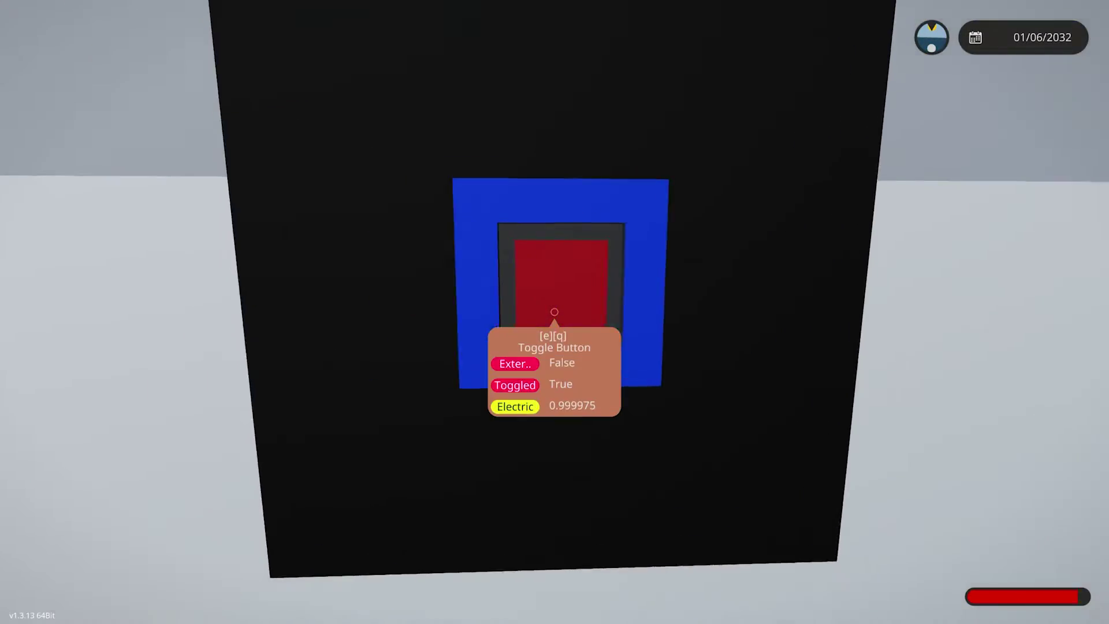
pyautogui.press('e')
pyautogui.press('w')
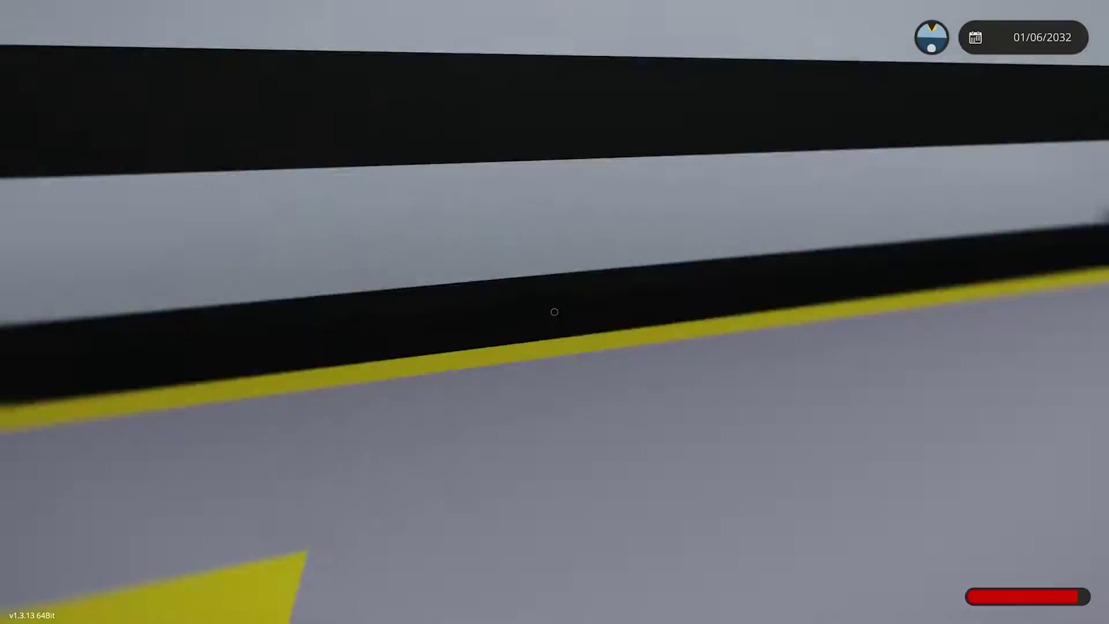
pyautogui.press('w')
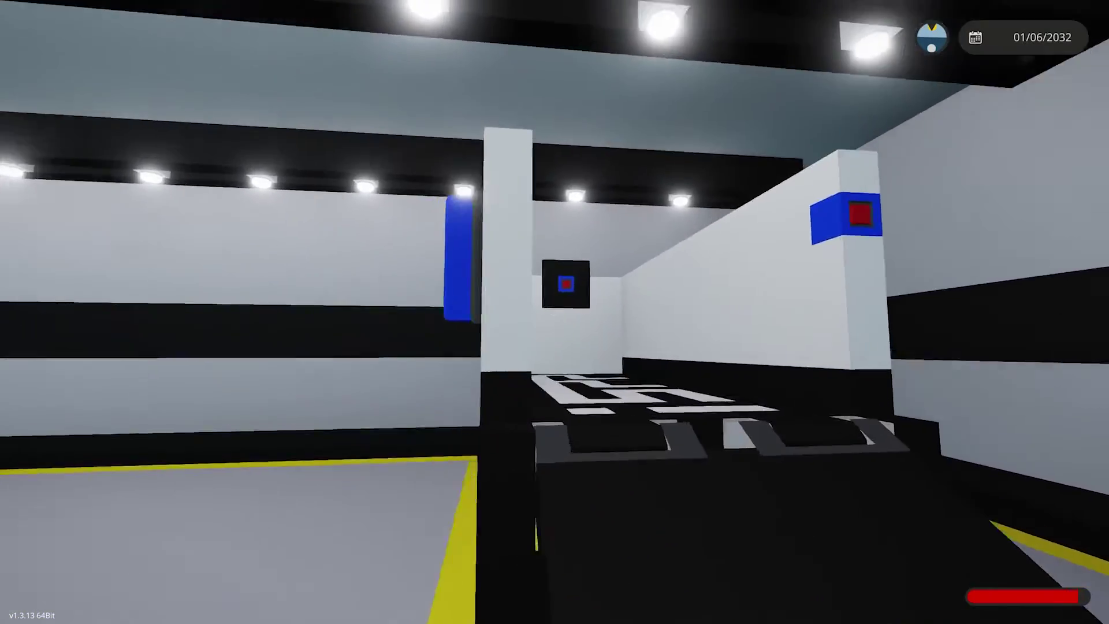
pyautogui.press('w')
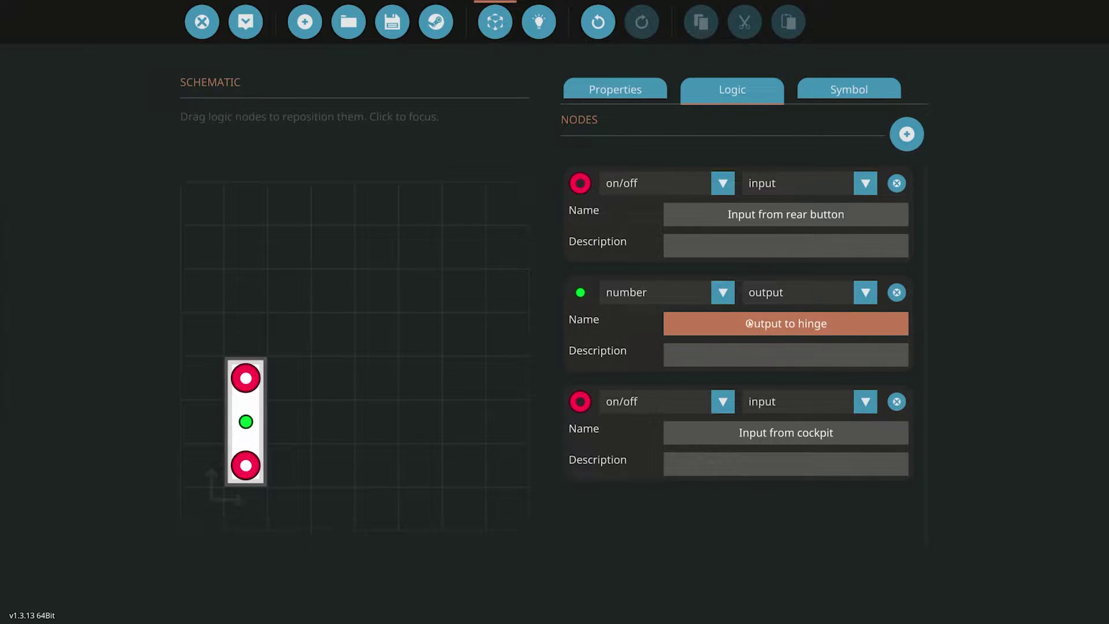
# - In the microcontroller's logic, place an OR gate and wire the rear button and cockpit inputs into its two inputs
pyautogui.click(539, 19)
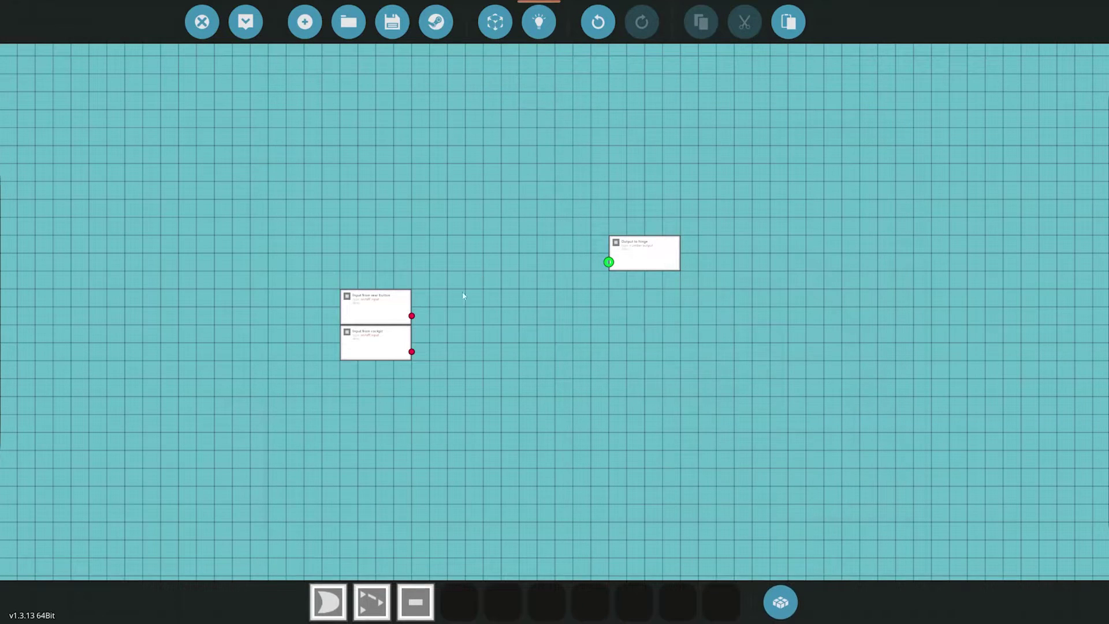
pyautogui.moveTo(381, 314)
pyautogui.mouseDown()
pyautogui.moveTo(383, 283)
pyautogui.moveTo(380, 317)
pyautogui.mouseUp()
pyautogui.click(328, 600)
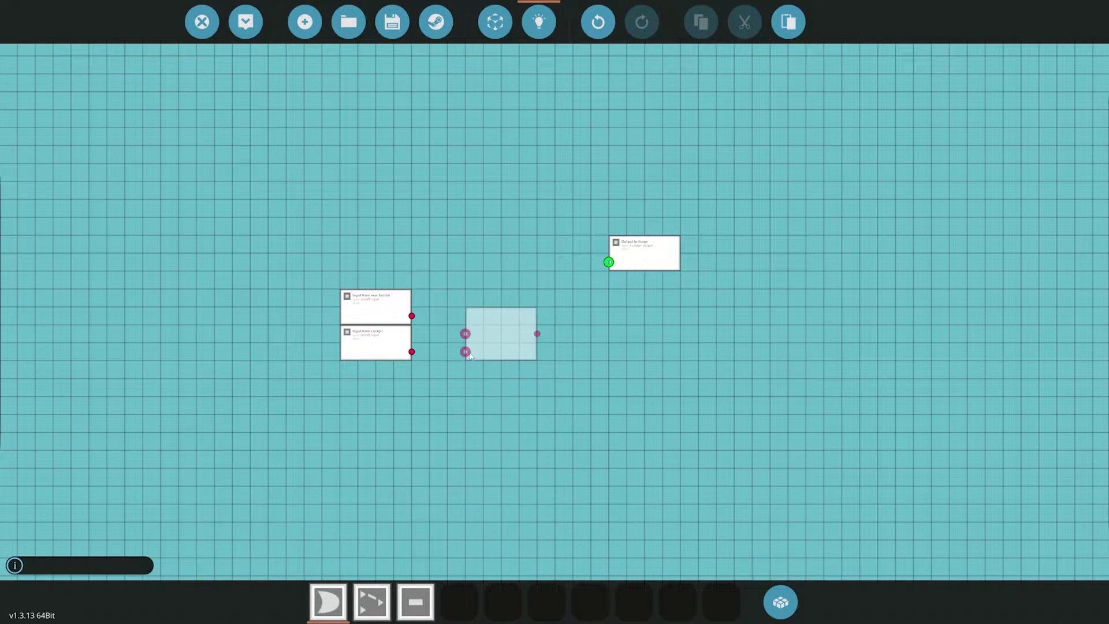
pyautogui.click(464, 355)
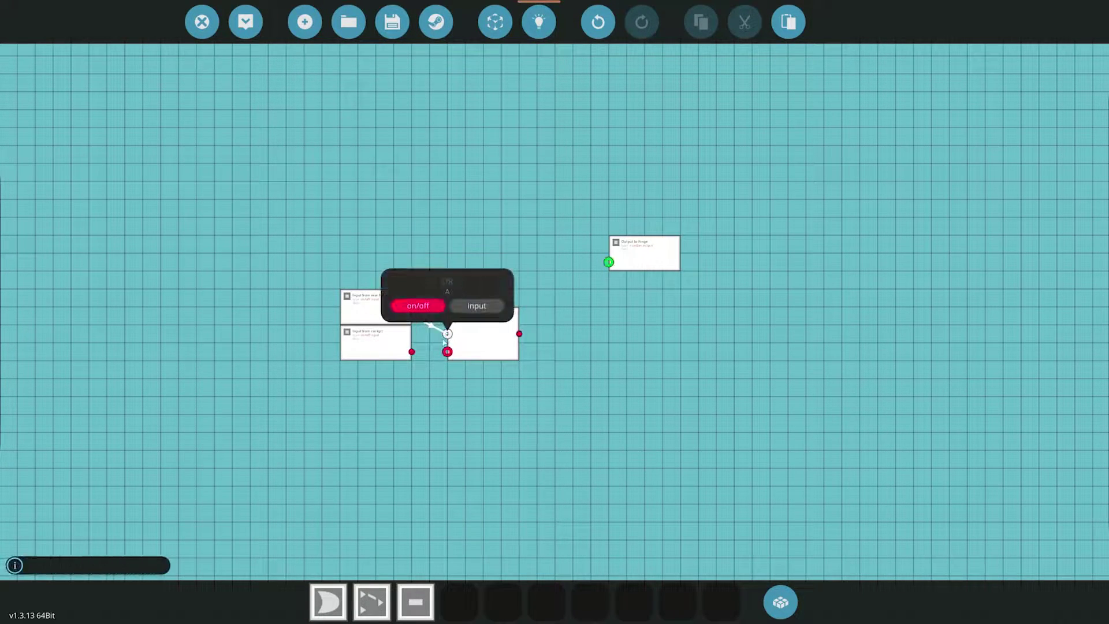
pyautogui.moveTo(411, 353); pyautogui.dragTo(448, 351)
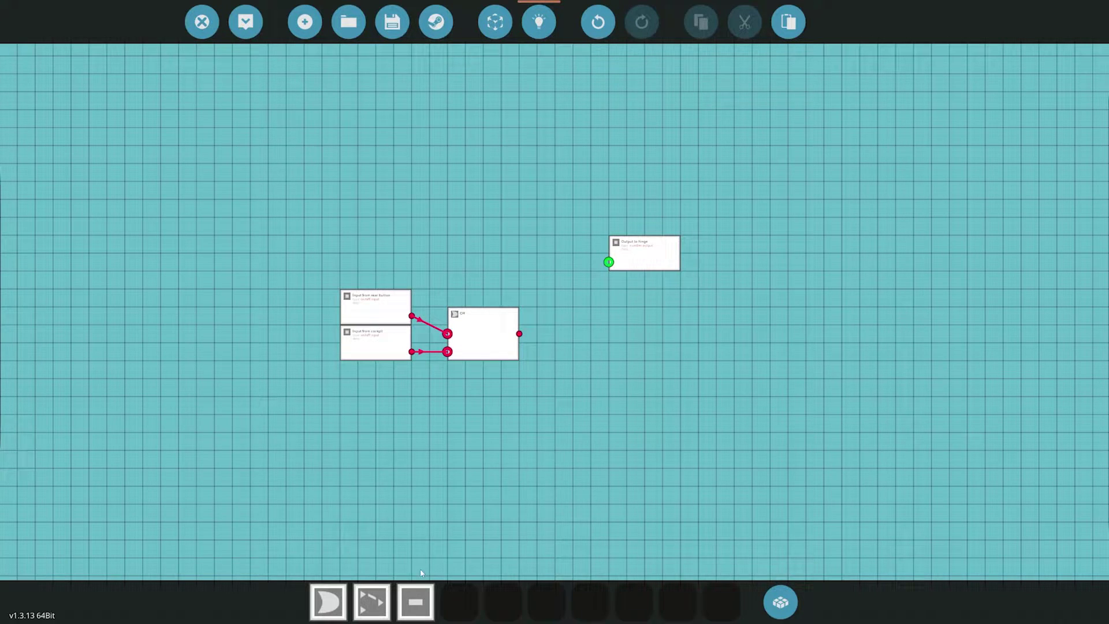
# - Place a Numerical Switchbox above the OR gate, switch it with the OR output, and connect its switched value to Output to hinge
pyautogui.click(384, 602)
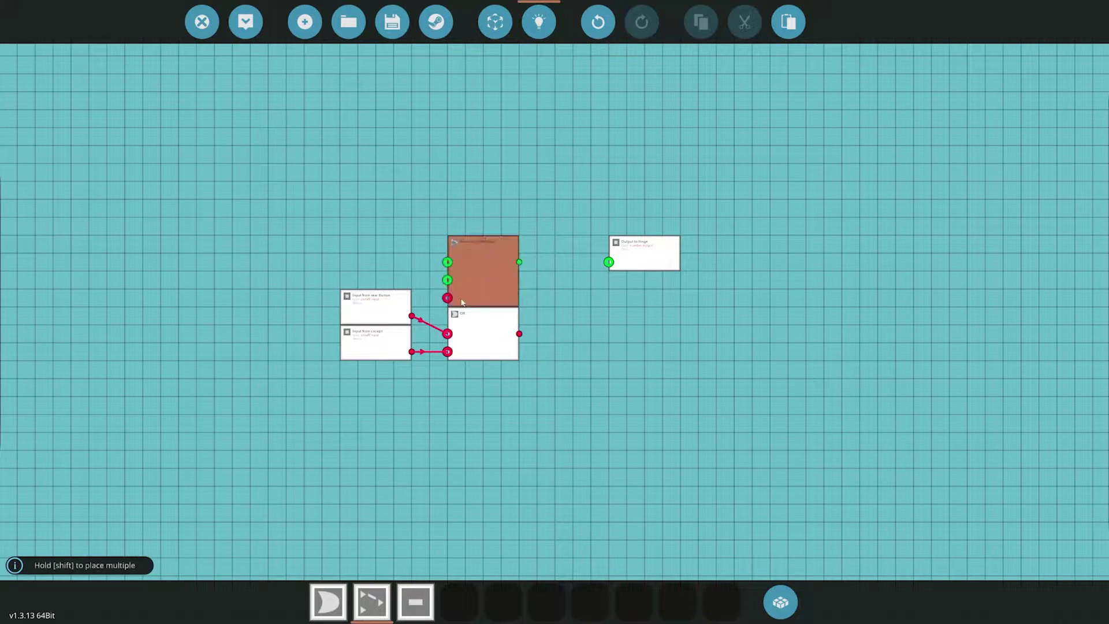
pyautogui.click(460, 289)
pyautogui.moveTo(519, 333); pyautogui.dragTo(448, 298)
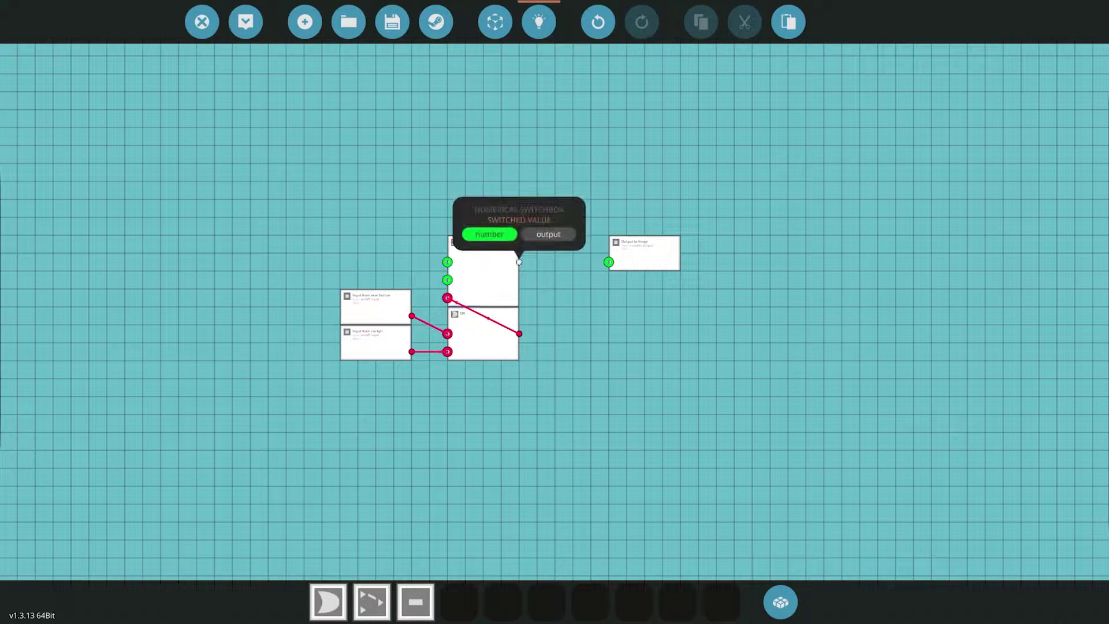
pyautogui.moveTo(519, 262); pyautogui.dragTo(609, 261)
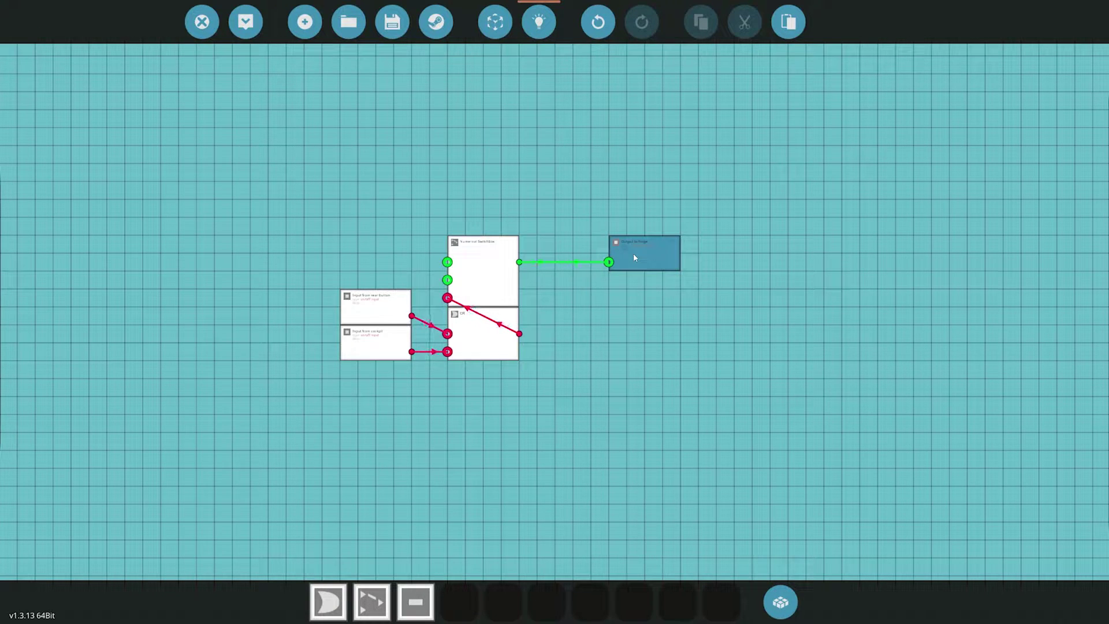
# - Place two Constant Number components and stack them directly above the rear button input
pyautogui.click(417, 602)
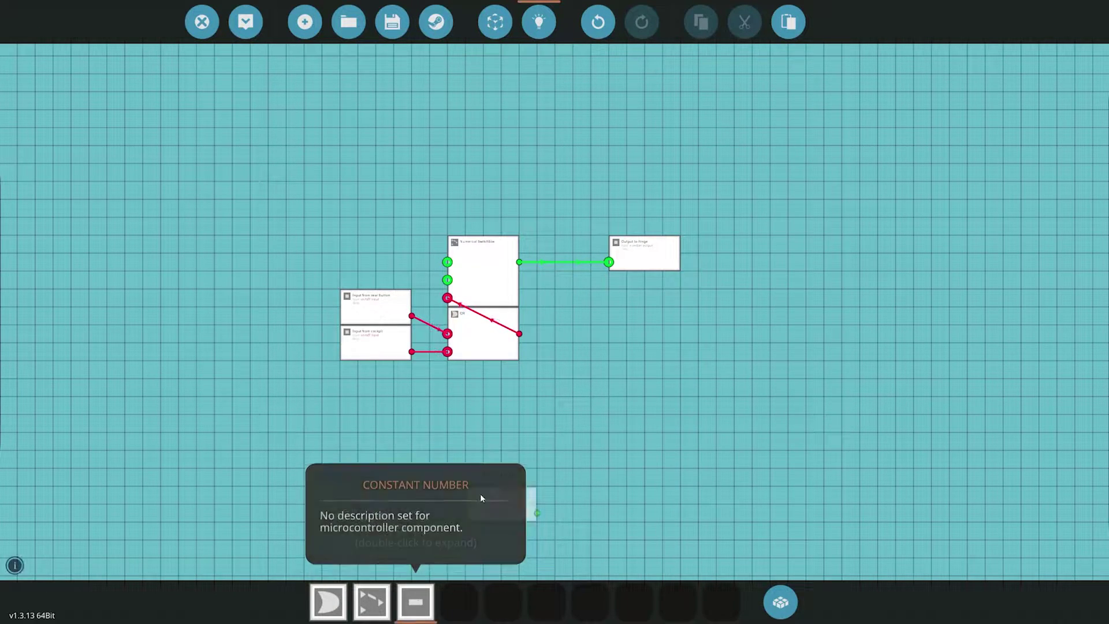
pyautogui.click(355, 217)
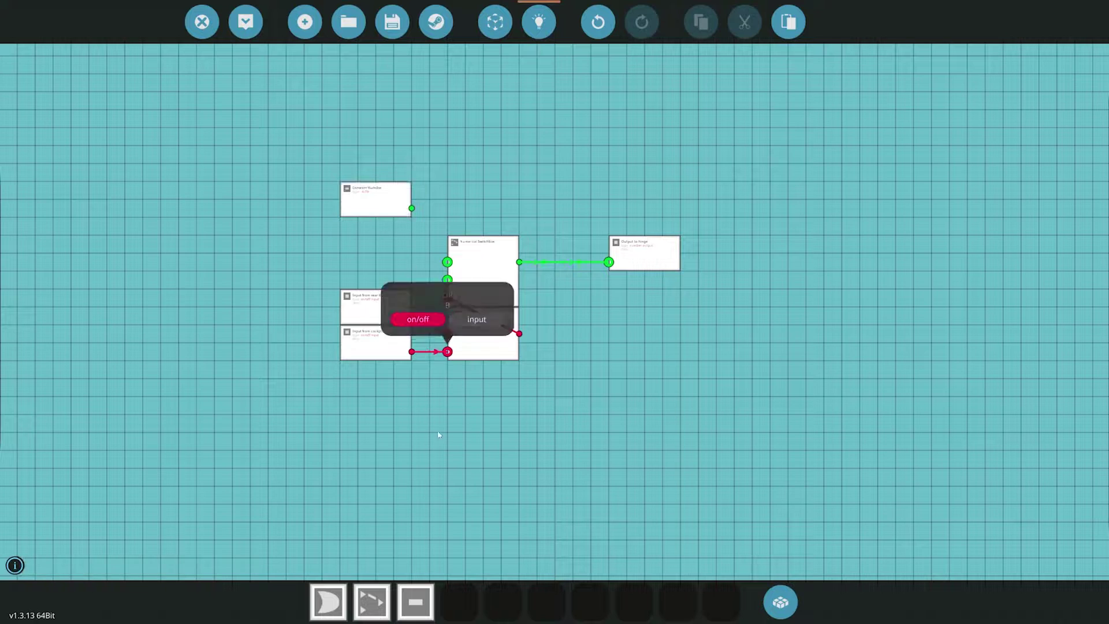
pyautogui.click(416, 602)
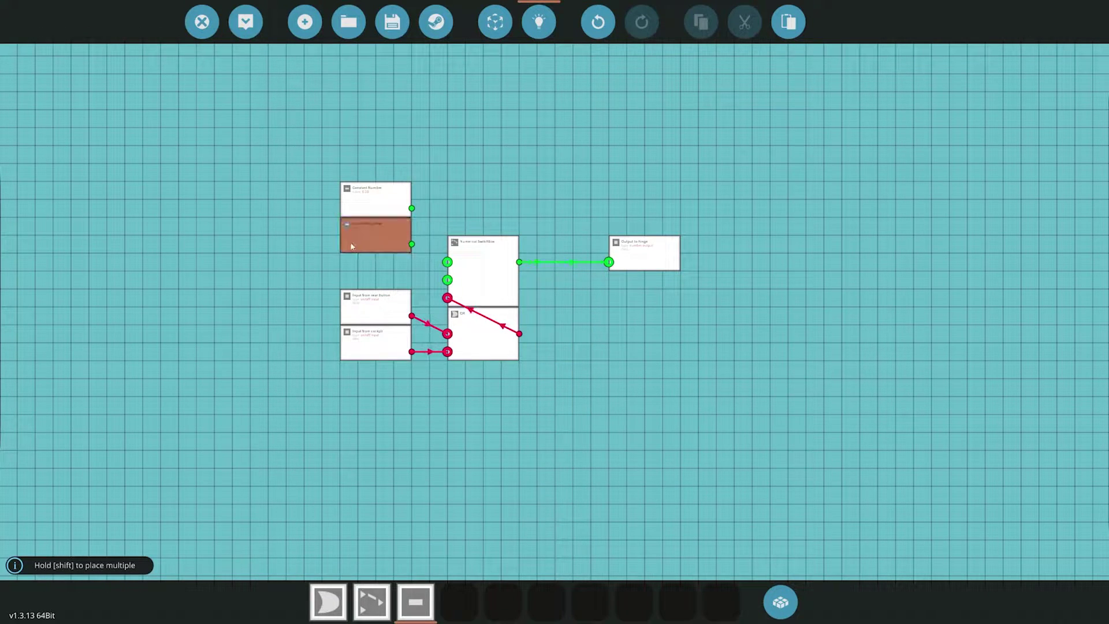
pyautogui.click(341, 247)
pyautogui.moveTo(324, 170); pyautogui.dragTo(423, 248)
pyautogui.moveTo(386, 202); pyautogui.dragTo(386, 238)
pyautogui.click(428, 195)
# - Set the upper constant's output value to 1 and connect it to the switchbox's first value (on) input
pyautogui.click(373, 233)
pyautogui.click(140, 108)
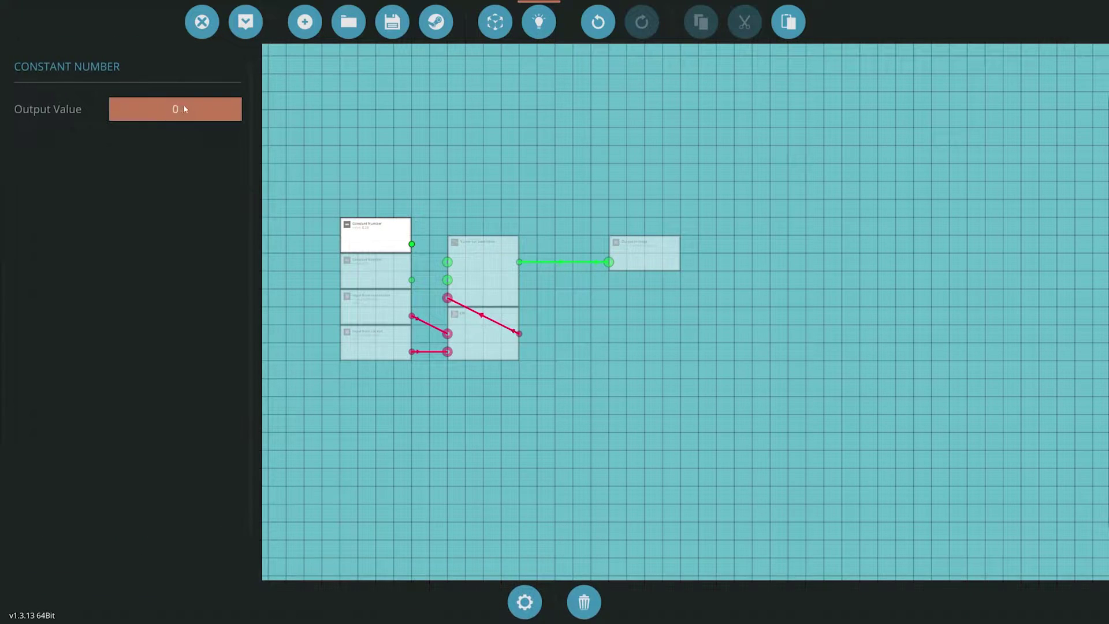
pyautogui.press('BackSpace')
pyautogui.write('1')
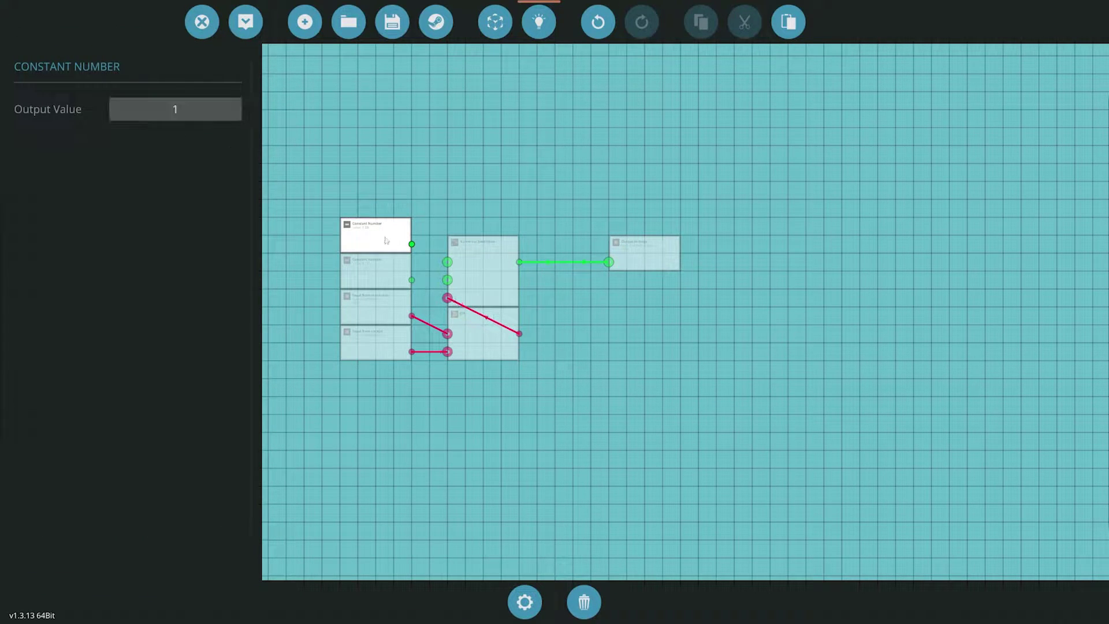
pyautogui.moveTo(412, 244); pyautogui.dragTo(447, 263)
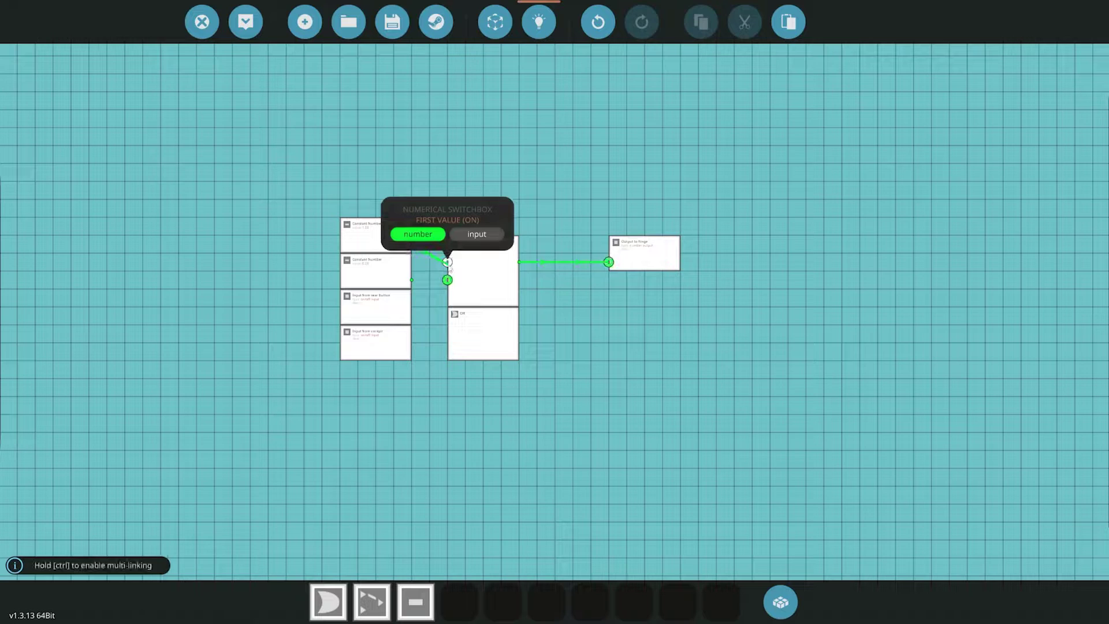
# - Set the lower constant's output value to -.36
pyautogui.click(379, 263)
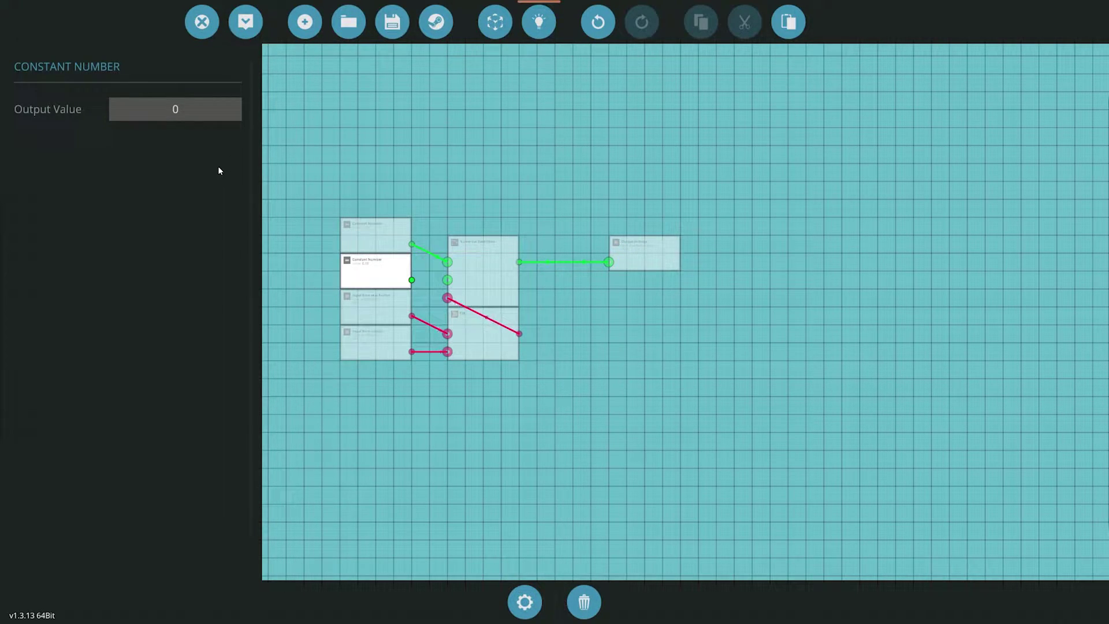
pyautogui.click(162, 110)
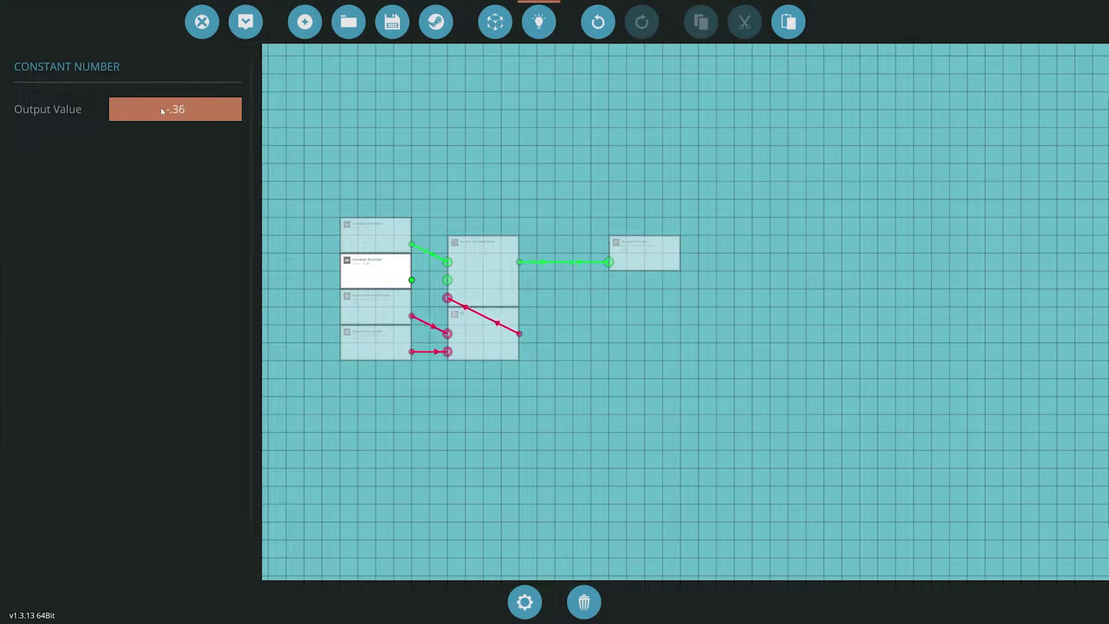
pyautogui.press('Return')
pyautogui.click(426, 264)
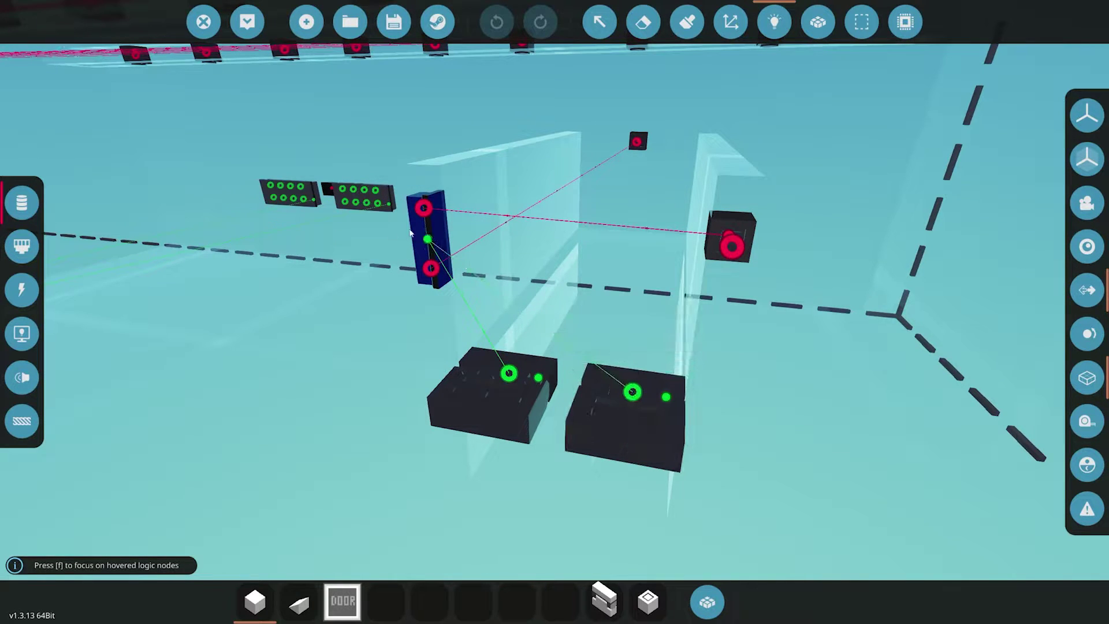
# - Review the vehicle's electrical connections and adjust the gear ratio of the left robotic door hinge
pyautogui.click(28, 288)
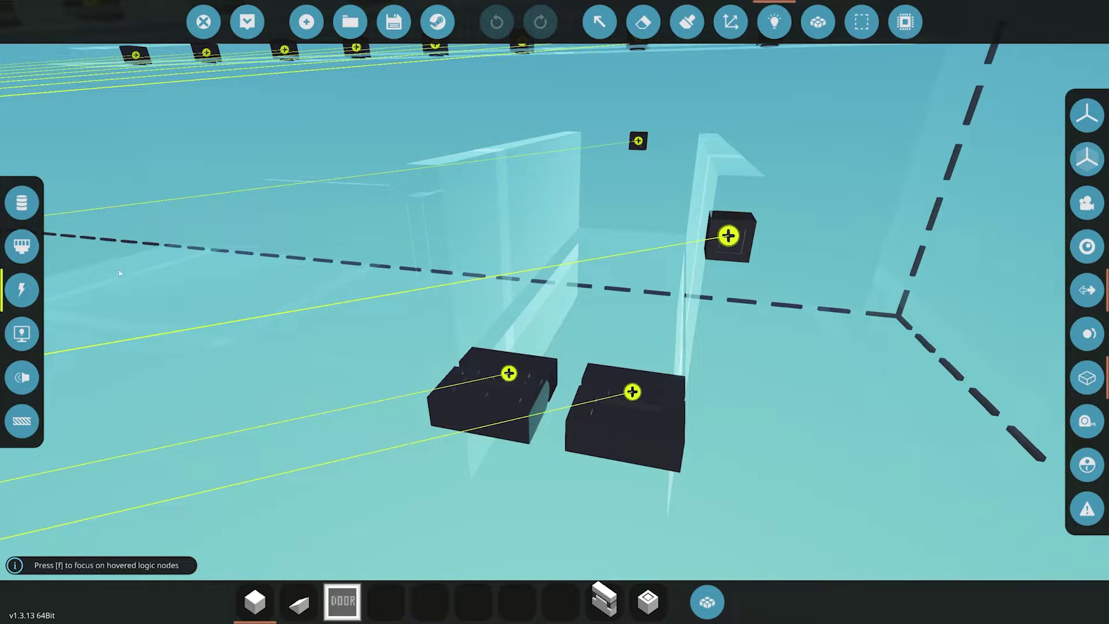
pyautogui.click(598, 24)
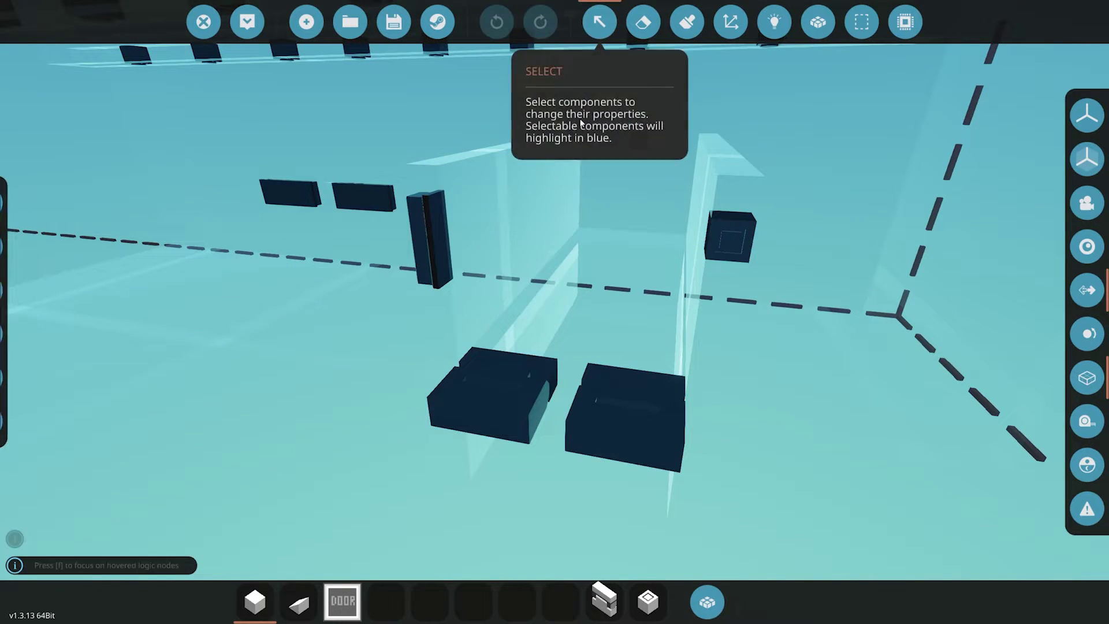
pyautogui.click(519, 389)
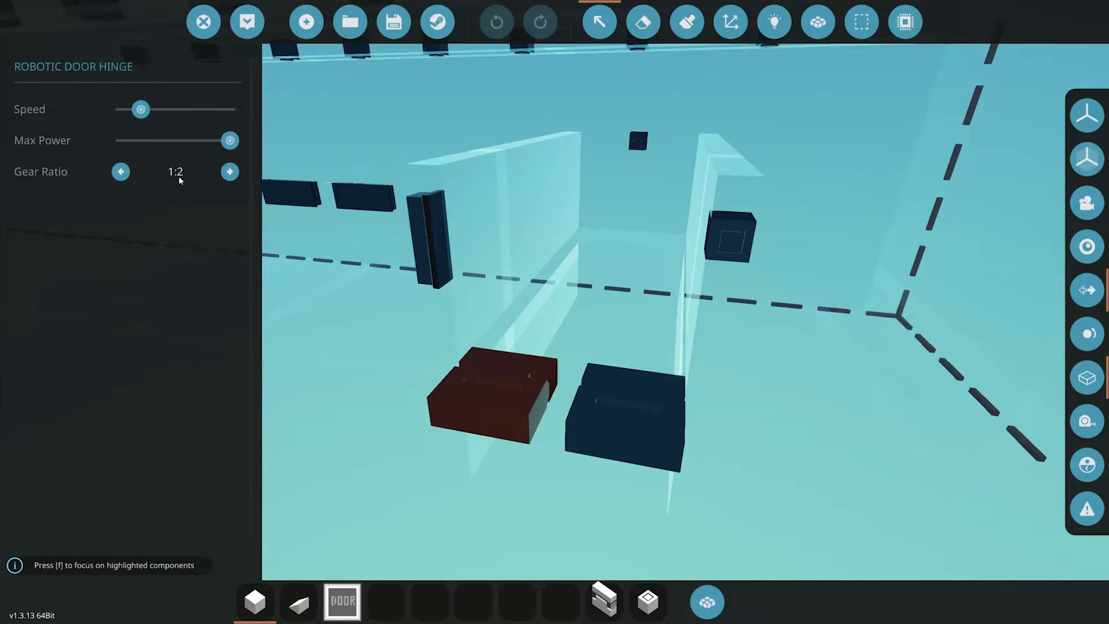
pyautogui.click(229, 172)
pyautogui.moveTo(143, 112)
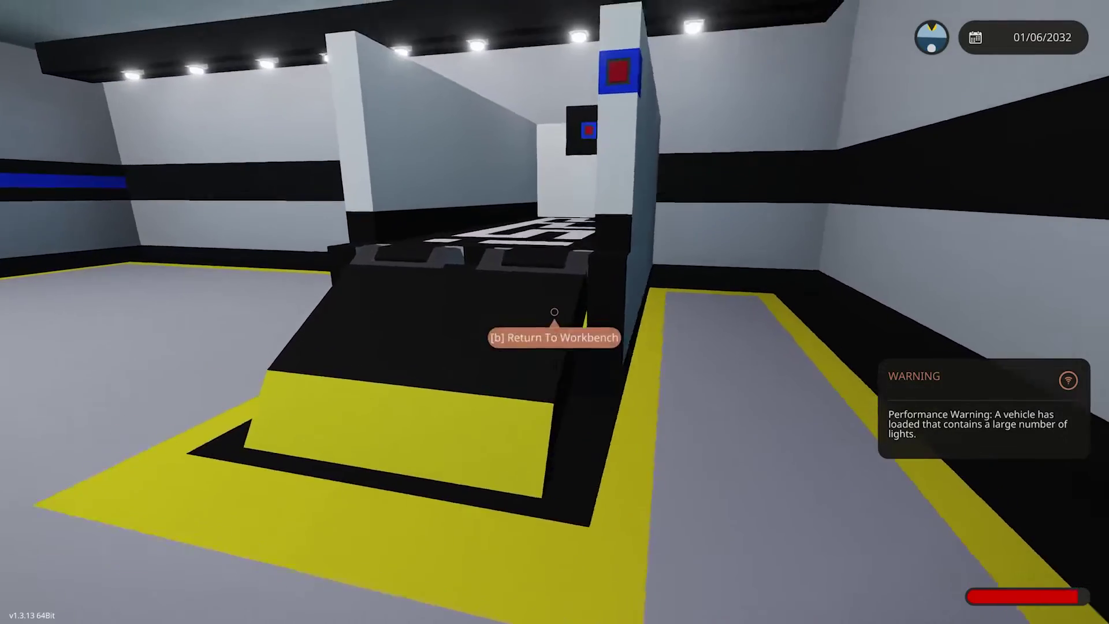
# - Check the spawned vehicle's ramp by switching the rear toggle button on and off
pyautogui.press('d')
pyautogui.press('e')
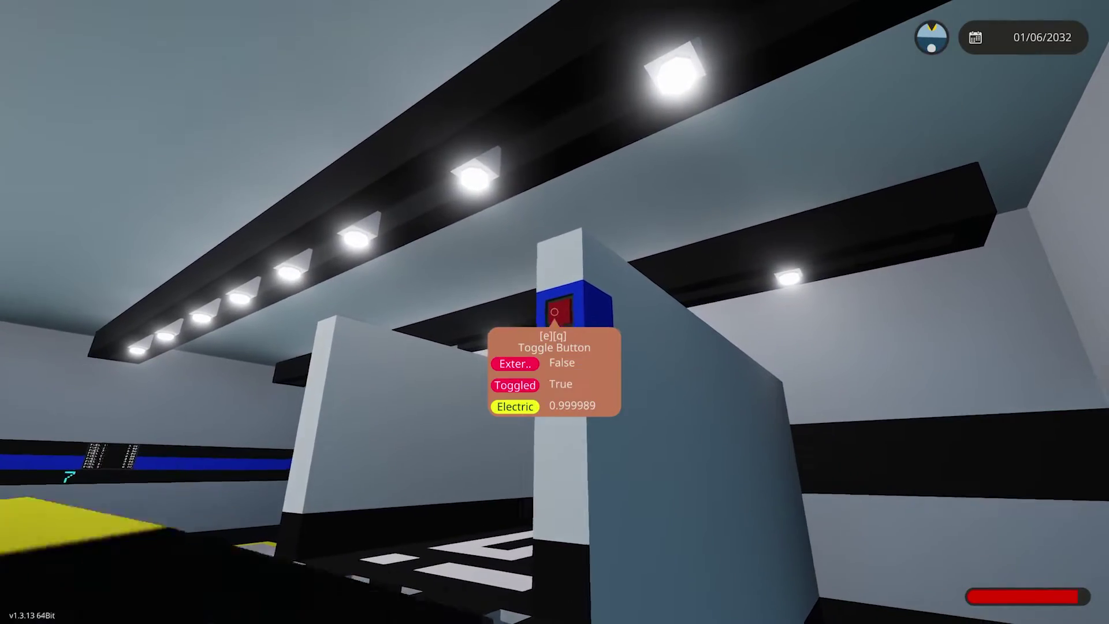
pyautogui.press('e')
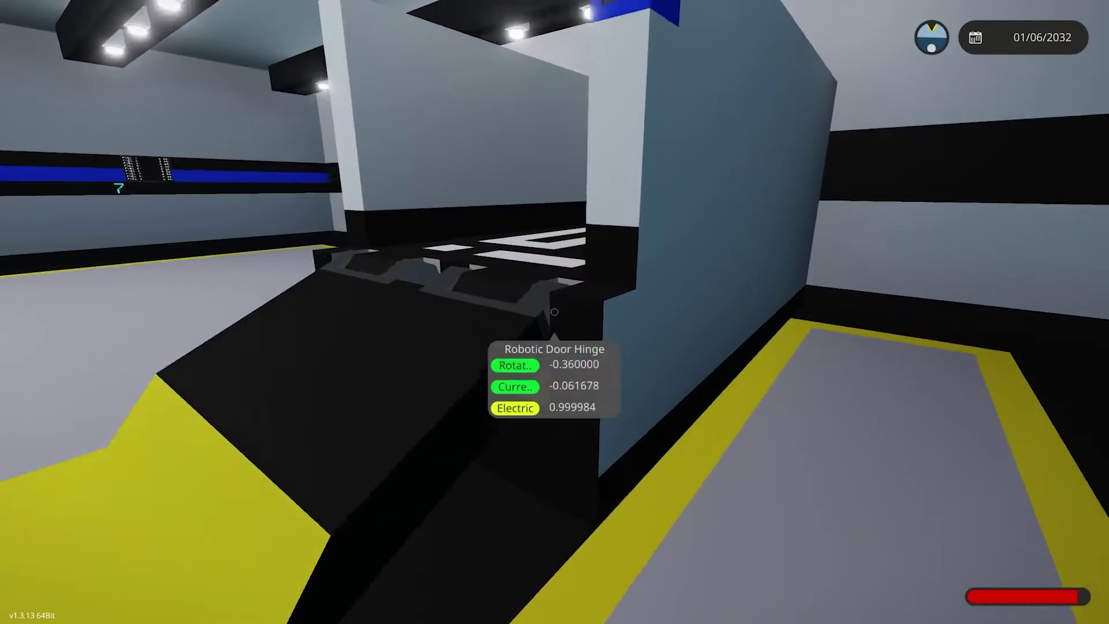
# - Check the ramp from inside by switching the far wall's toggle button on and off, and walk back out
pyautogui.press('a')
pyautogui.press('w')
pyautogui.press('e')
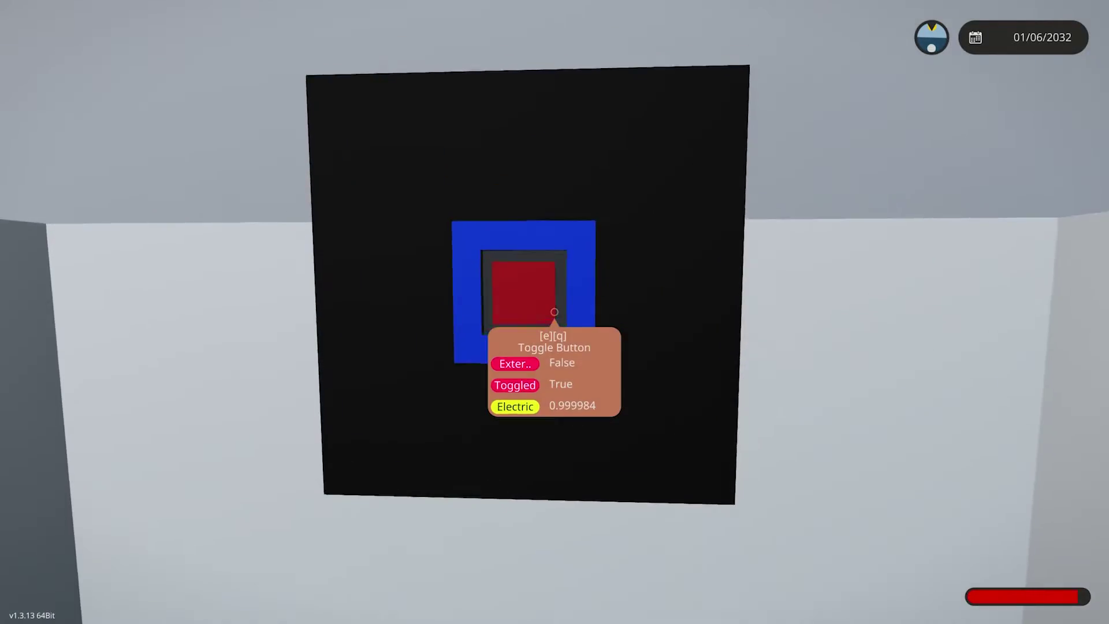
pyautogui.press('e')
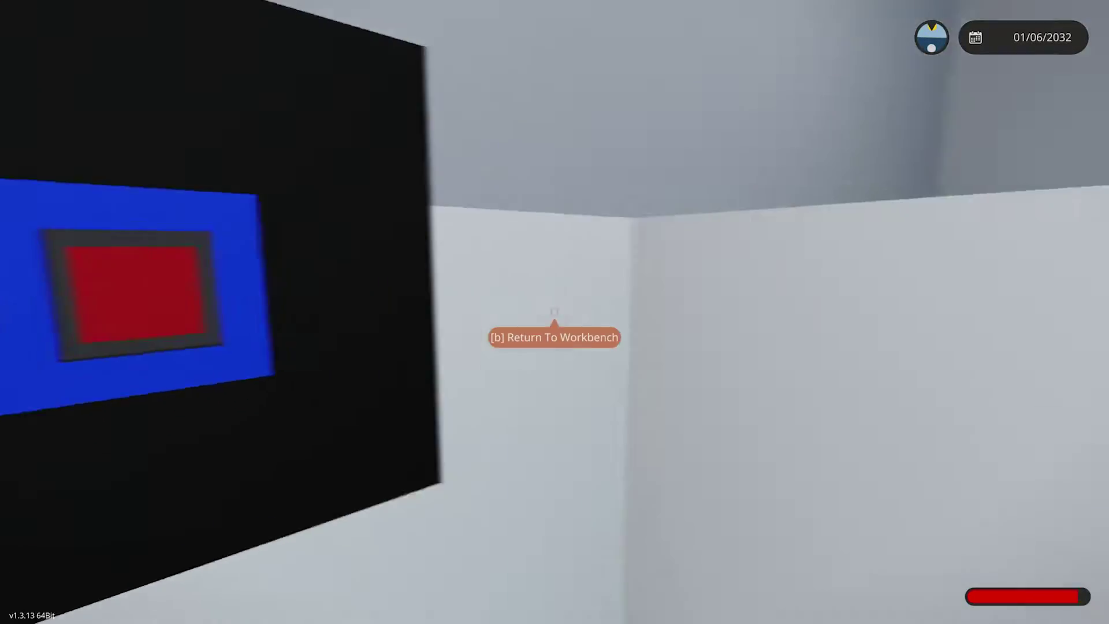
pyautogui.press('w')
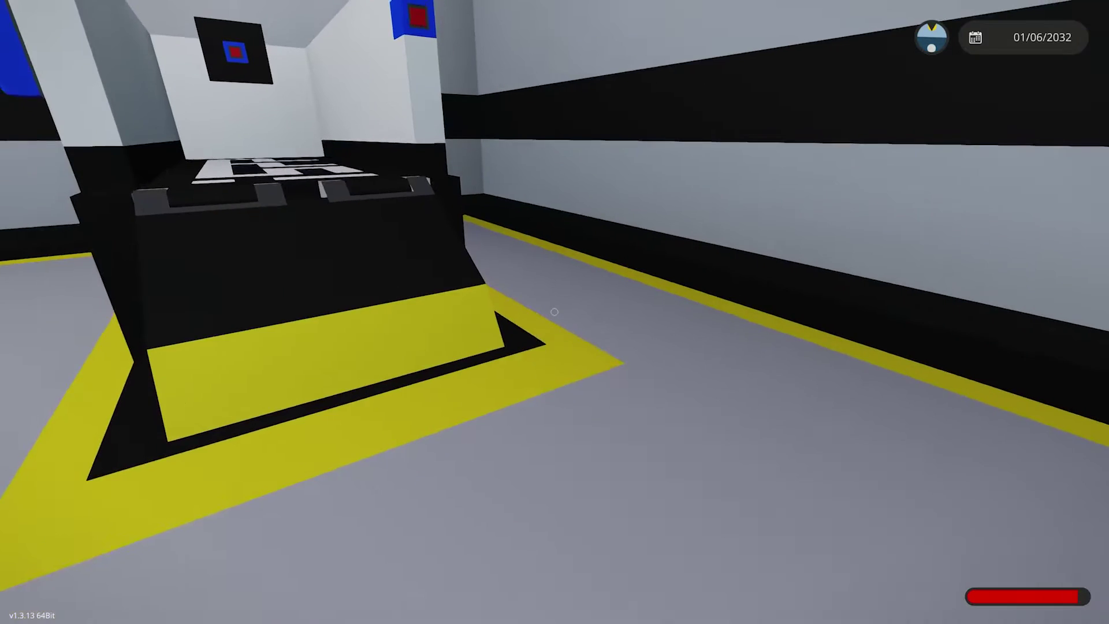
# - Return to the workbench and set the Door Close/Open microcontroller's width to 2
pyautogui.press('w')
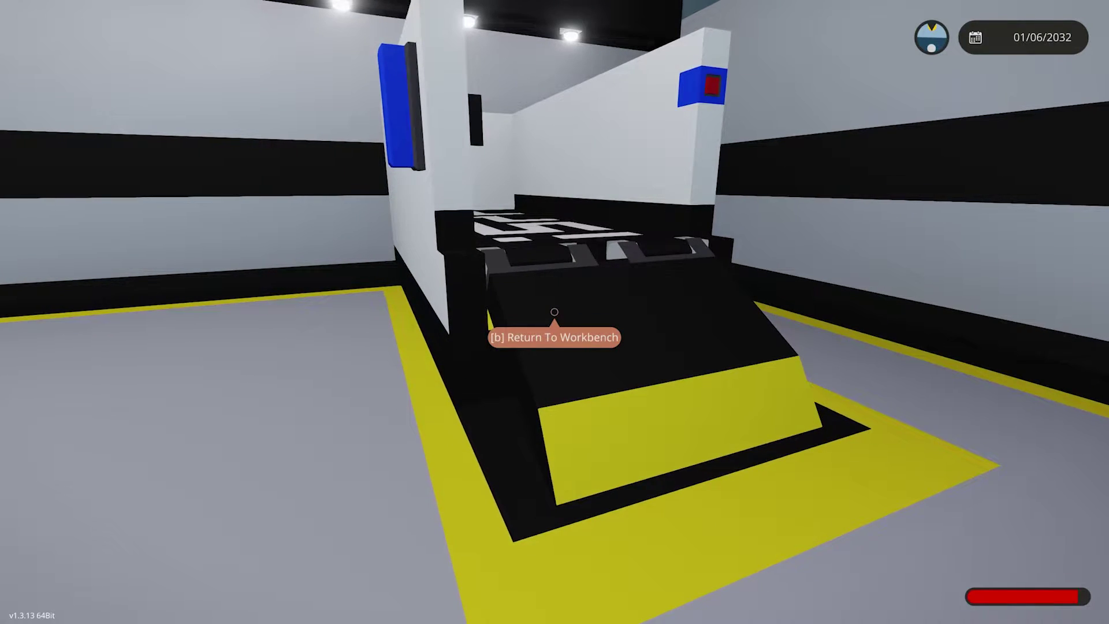
pyautogui.press('b')
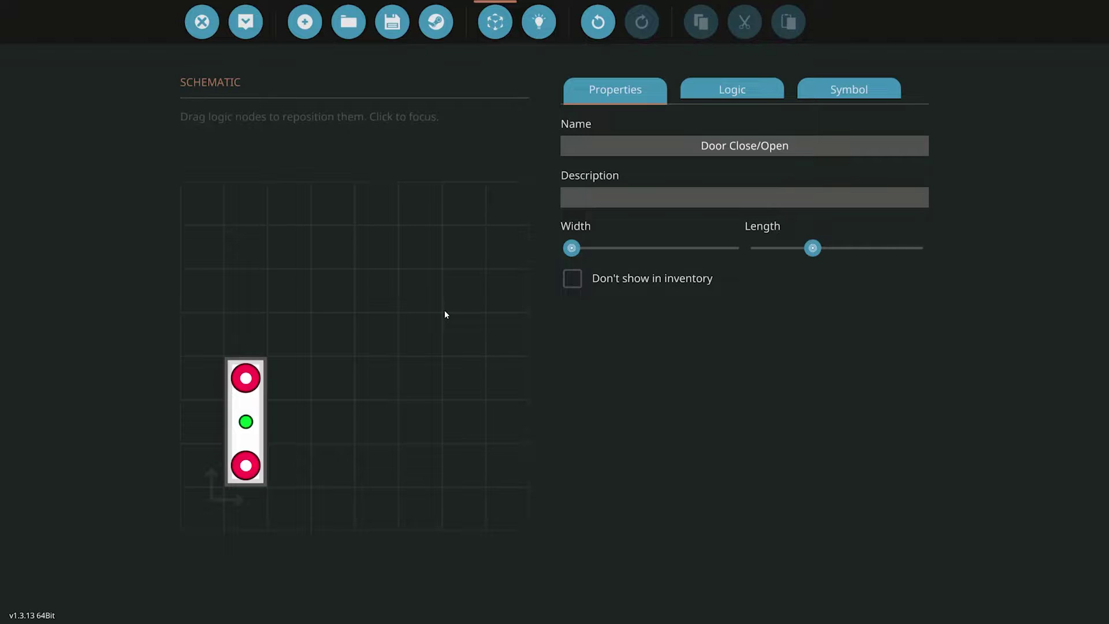
pyautogui.moveTo(567, 249)
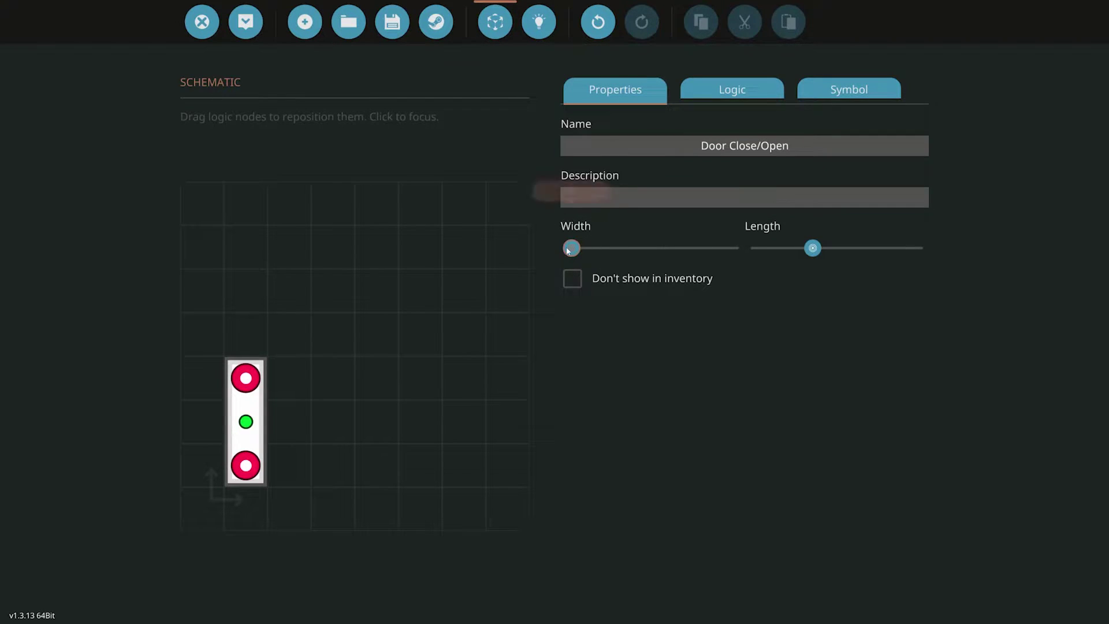
pyautogui.moveTo(571, 248); pyautogui.dragTo(599, 248)
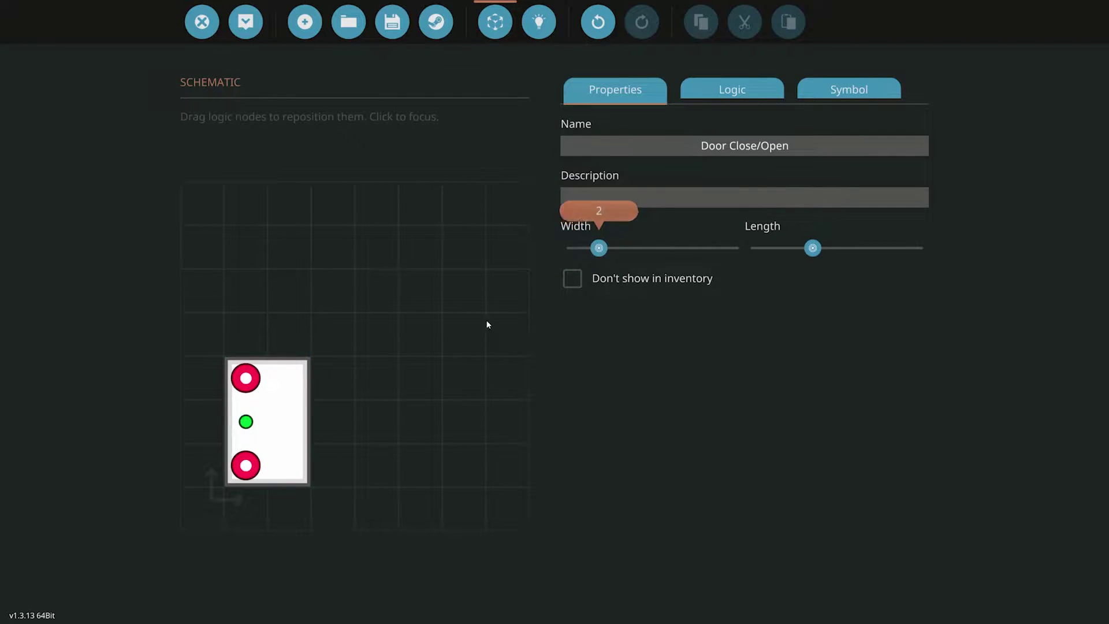
# - Add a number input node named "Input from hinges" with an empty description
pyautogui.click(732, 90)
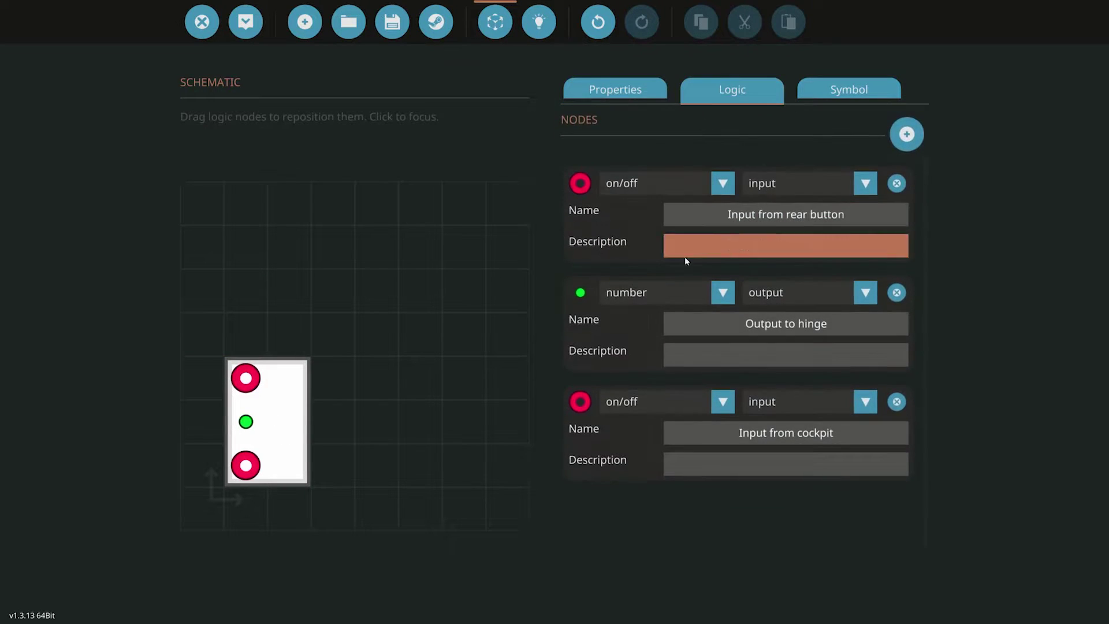
pyautogui.scroll(-1, 722, 448)
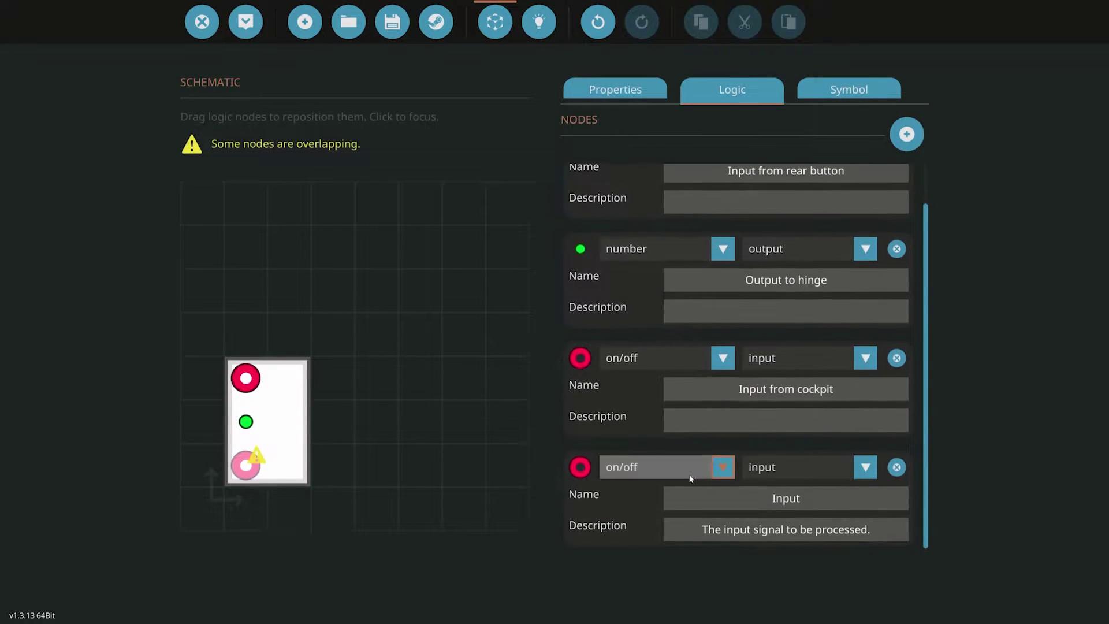
pyautogui.click(658, 467)
pyautogui.click(650, 508)
pyautogui.click(772, 500)
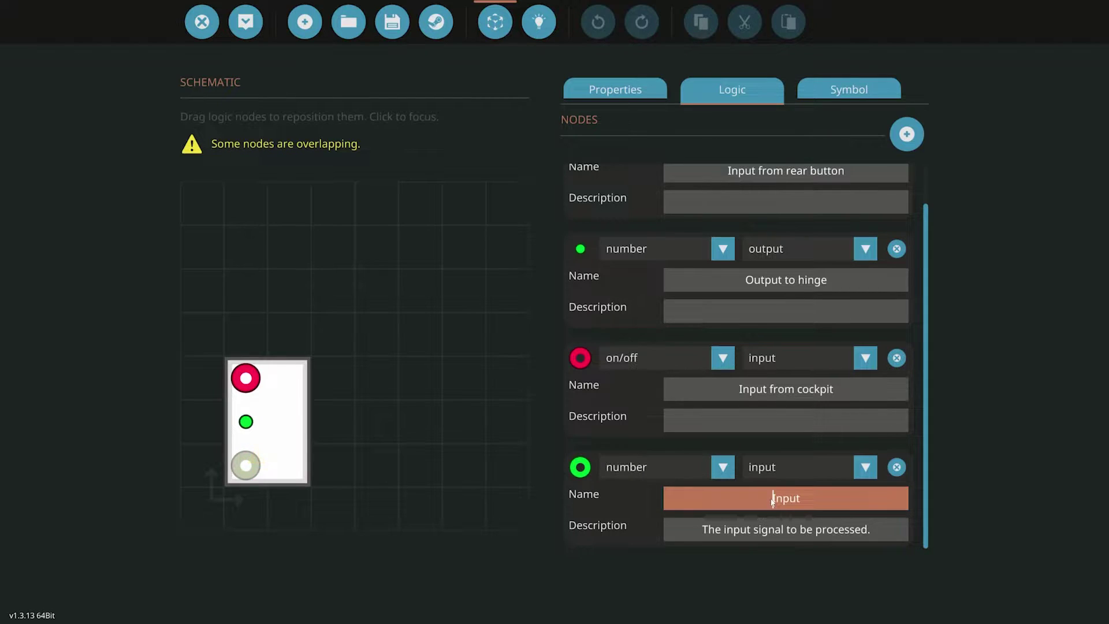
pyautogui.write('Input from hinges')
pyautogui.click(782, 529)
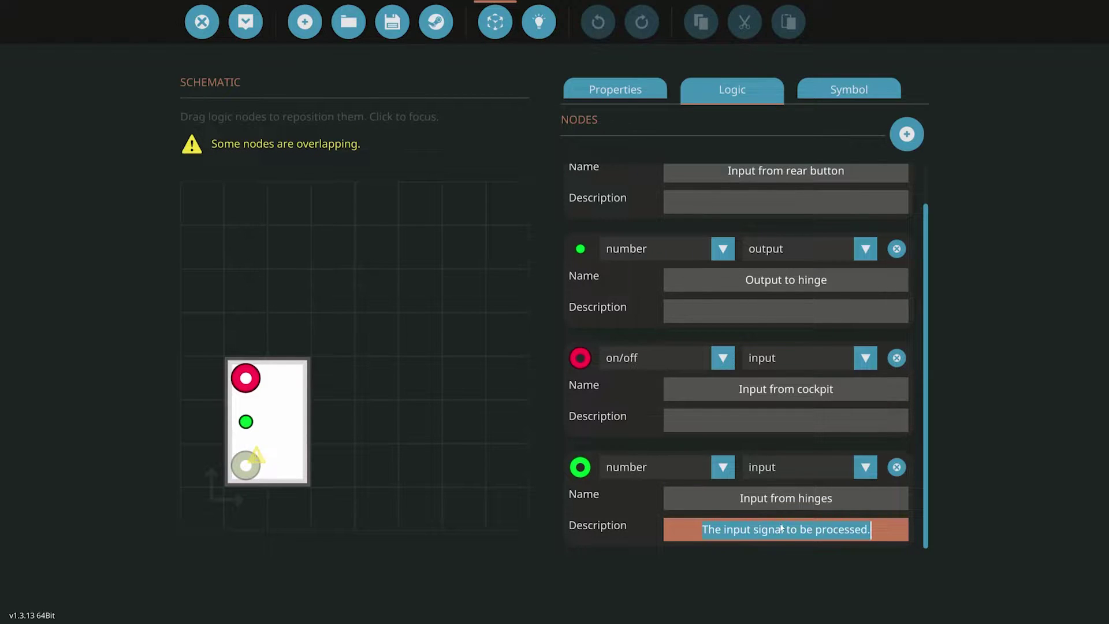
pyautogui.press('BackSpace')
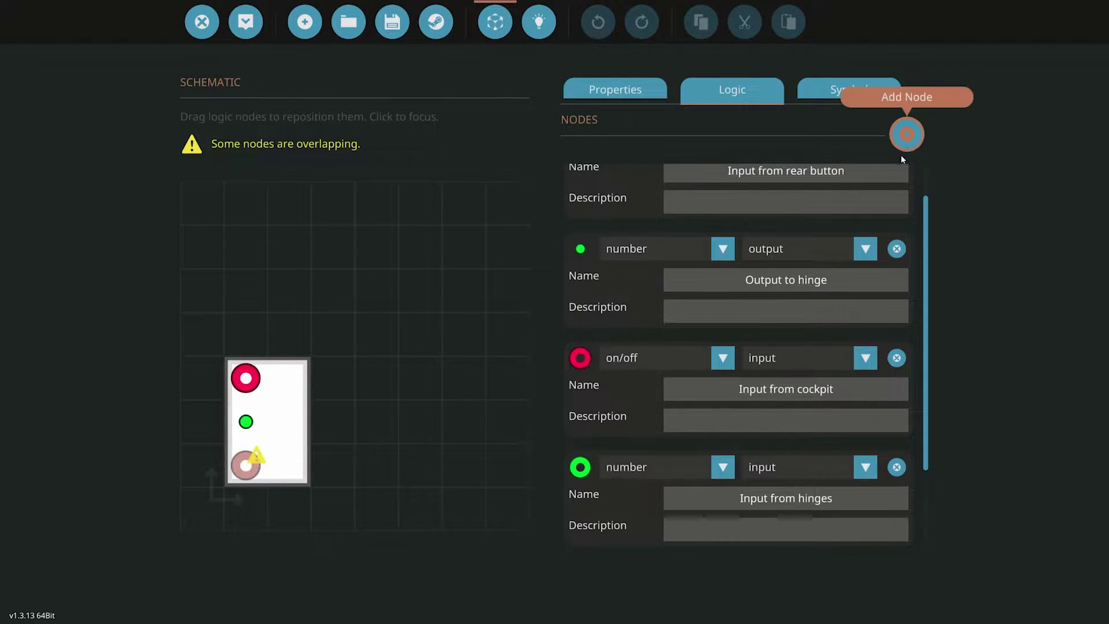
# - Add a composite output node named "Output to RGB lights" with an empty description, and place both new nodes in the schematic's second column
pyautogui.click(906, 138)
pyautogui.click(722, 467)
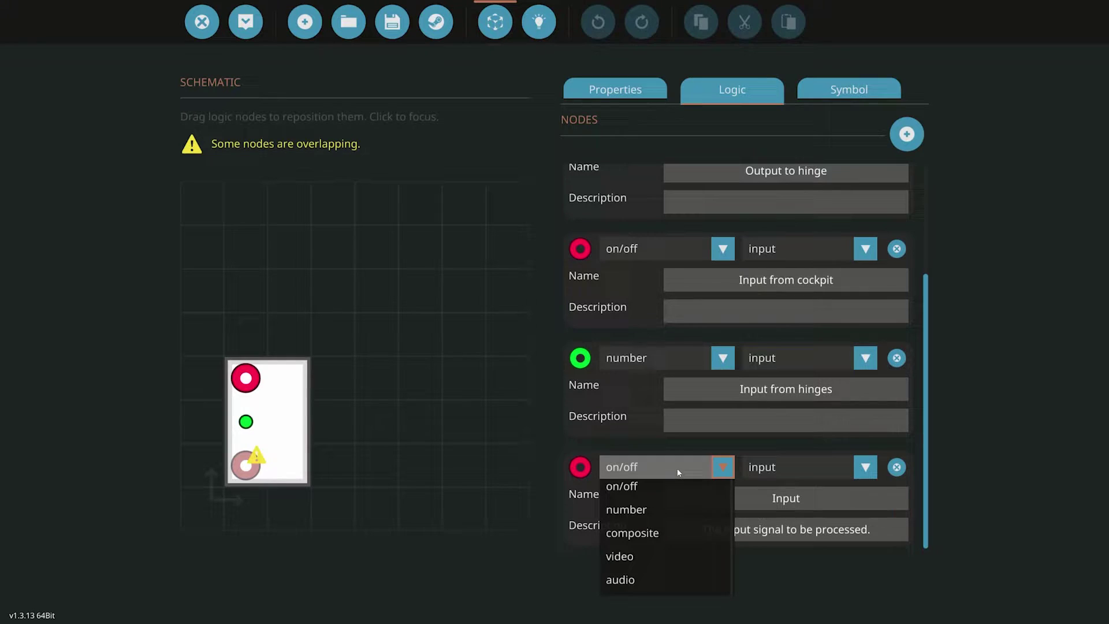
pyautogui.click(656, 534)
pyautogui.click(787, 466)
pyautogui.click(783, 509)
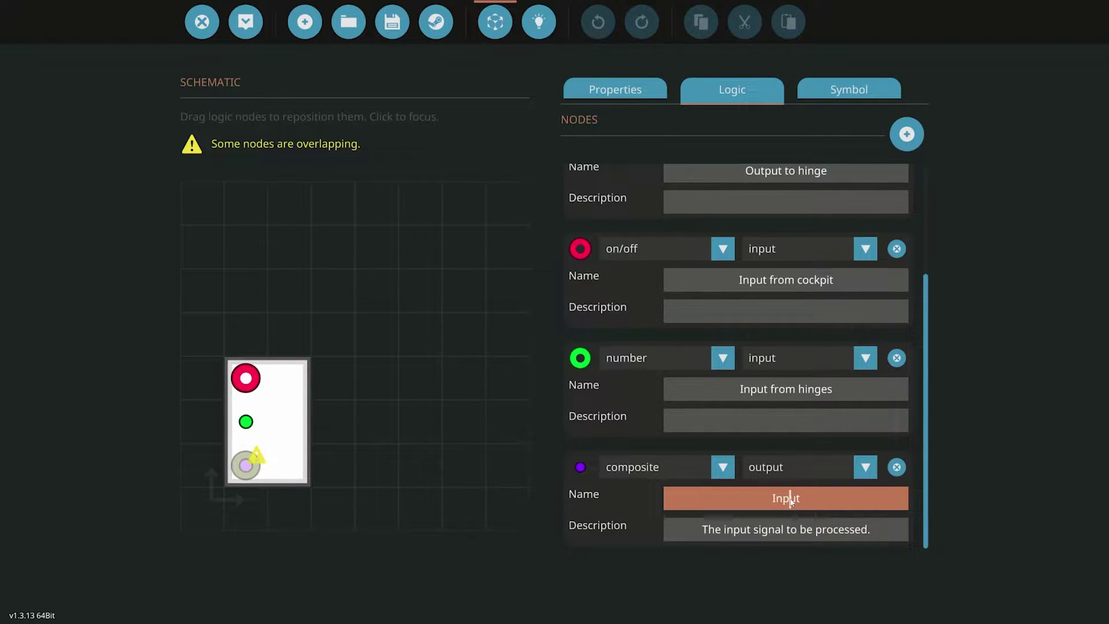
pyautogui.write('OPut')
pyautogui.write('O')
pyautogui.write('utput')
pyautogui.write(' to ')
pyautogui.write('RGB ')
pyautogui.write('lights')
pyautogui.click(779, 534)
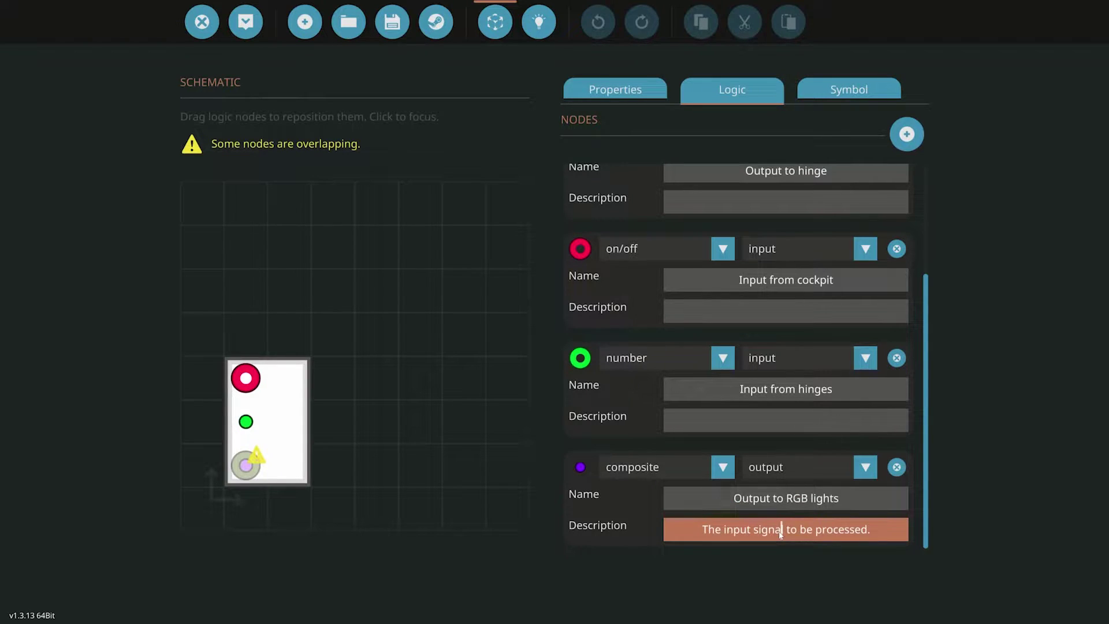
pyautogui.hotkey('ctrl', 'a')
pyautogui.press('BackSpace')
pyautogui.click(430, 126)
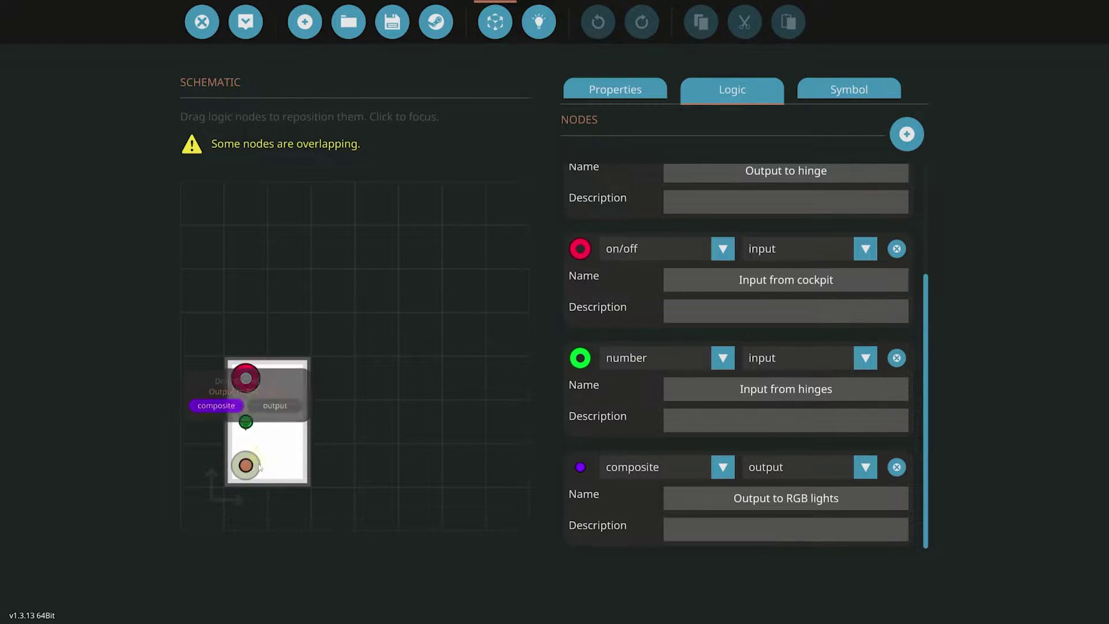
pyautogui.moveTo(246, 465); pyautogui.dragTo(289, 422)
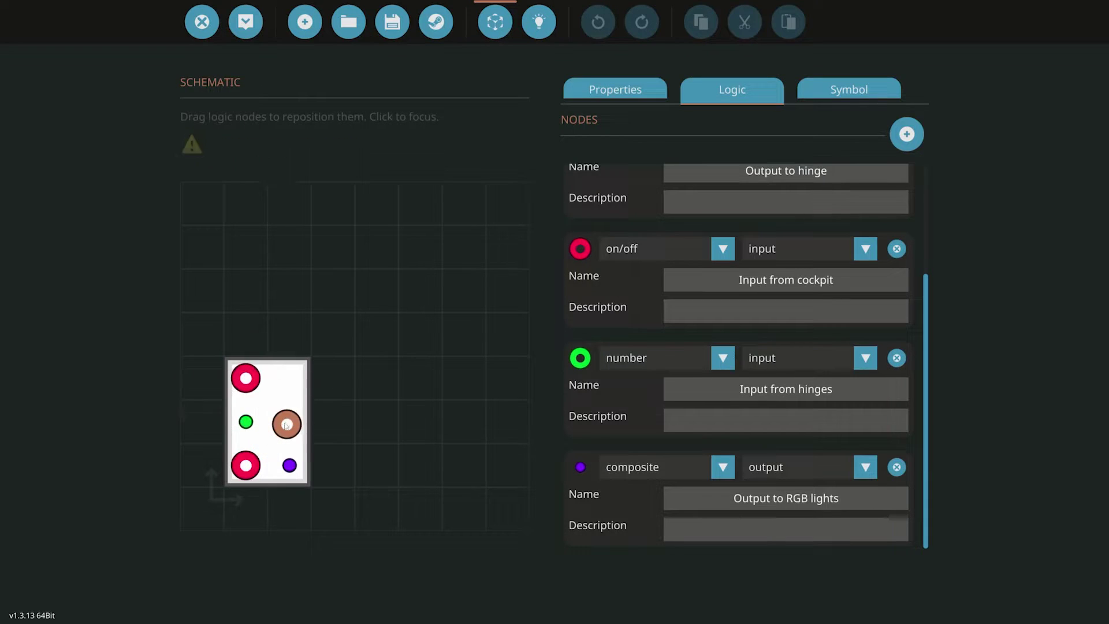
# - In the logic layout, move the hinges input and the RGB lights output apart into a row below the existing blocks
pyautogui.click(539, 22)
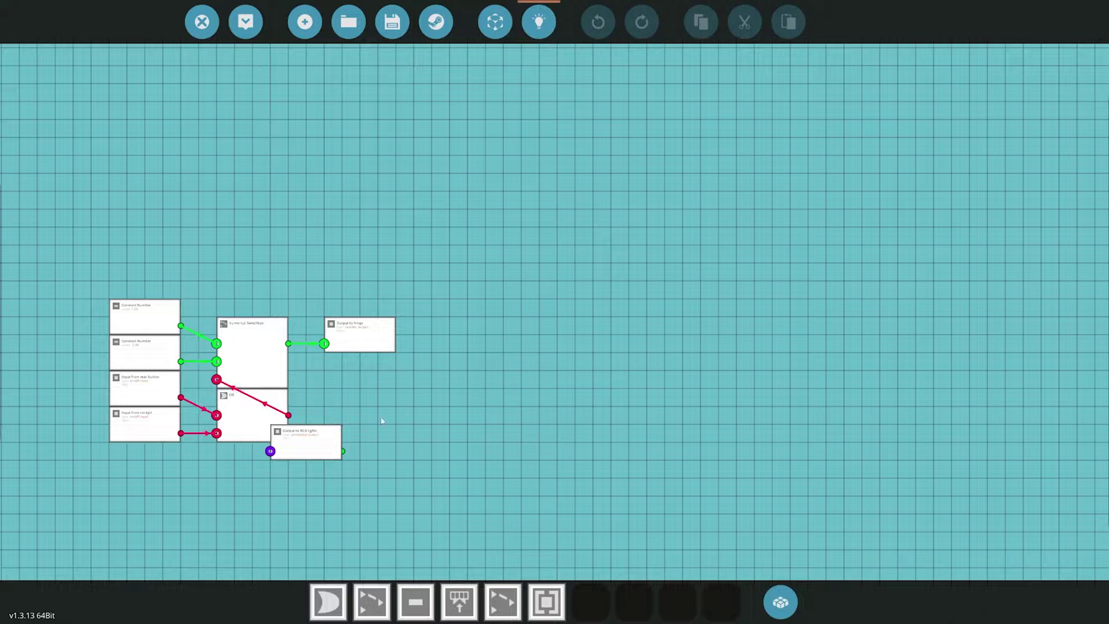
pyautogui.moveTo(326, 440); pyautogui.dragTo(631, 333)
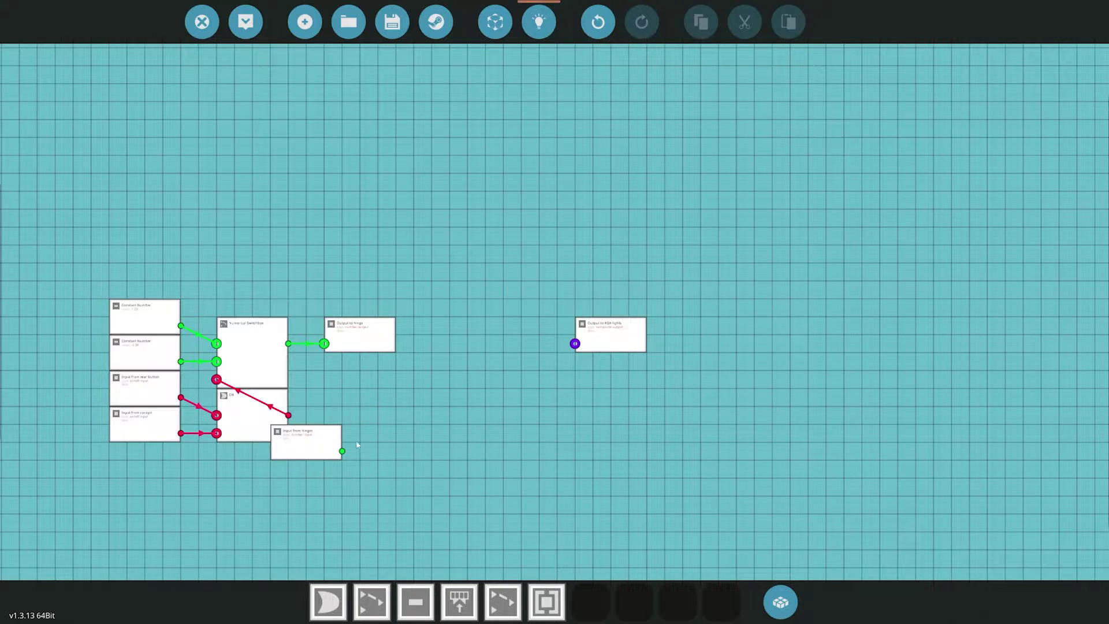
pyautogui.moveTo(328, 446); pyautogui.dragTo(276, 524)
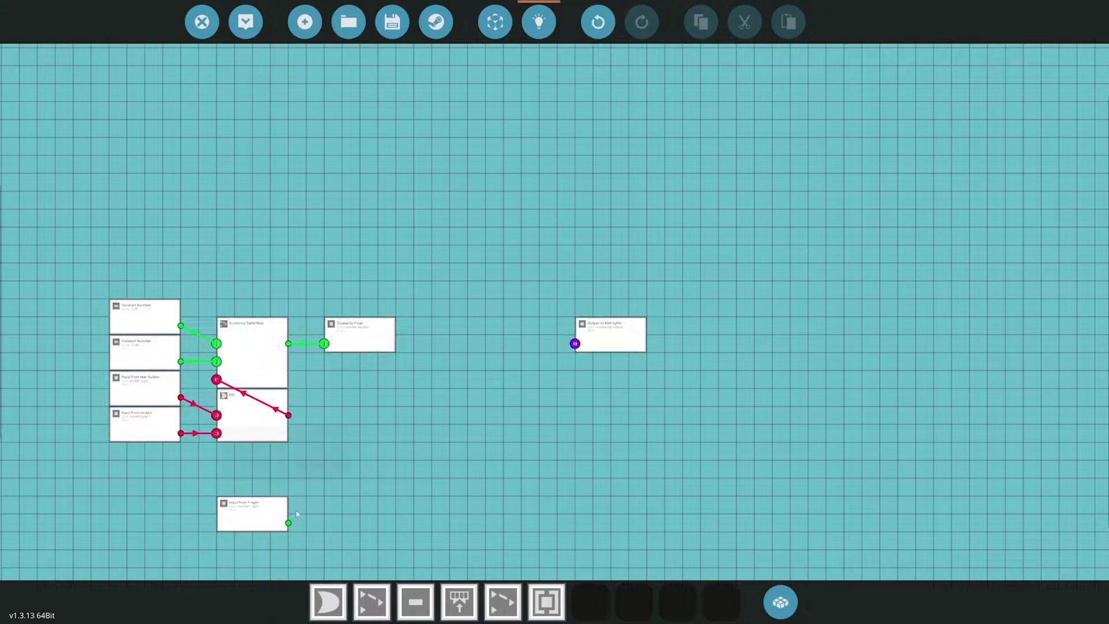
pyautogui.moveTo(594, 332); pyautogui.dragTo(595, 511)
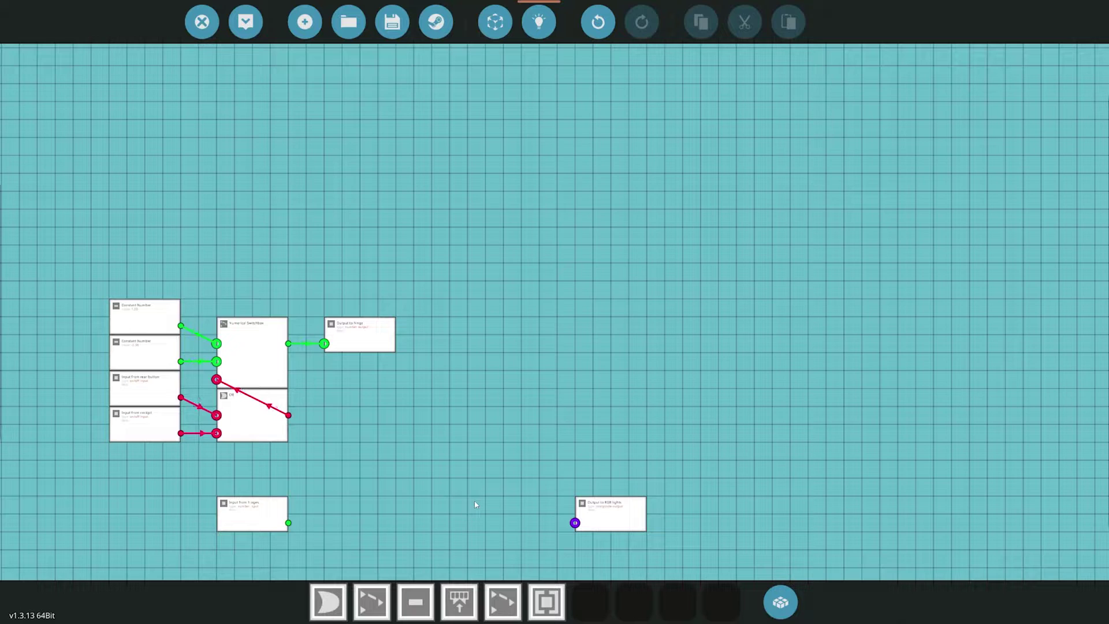
# - Stack three Constant Number blocks in a new column beyond the hinge output
pyautogui.click(416, 601)
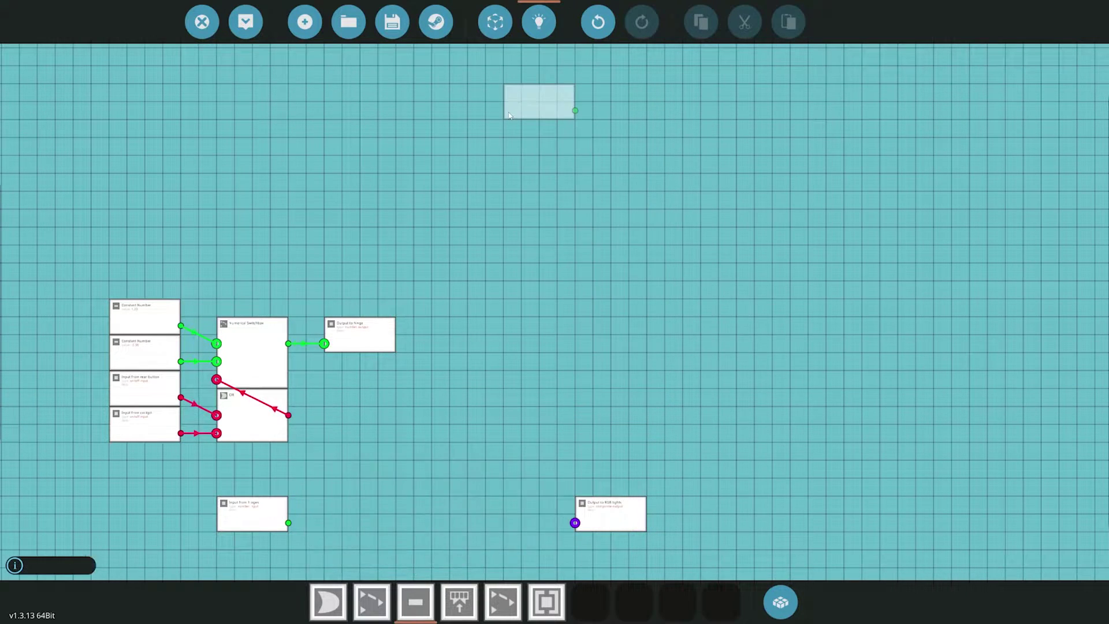
pyautogui.click(482, 173)
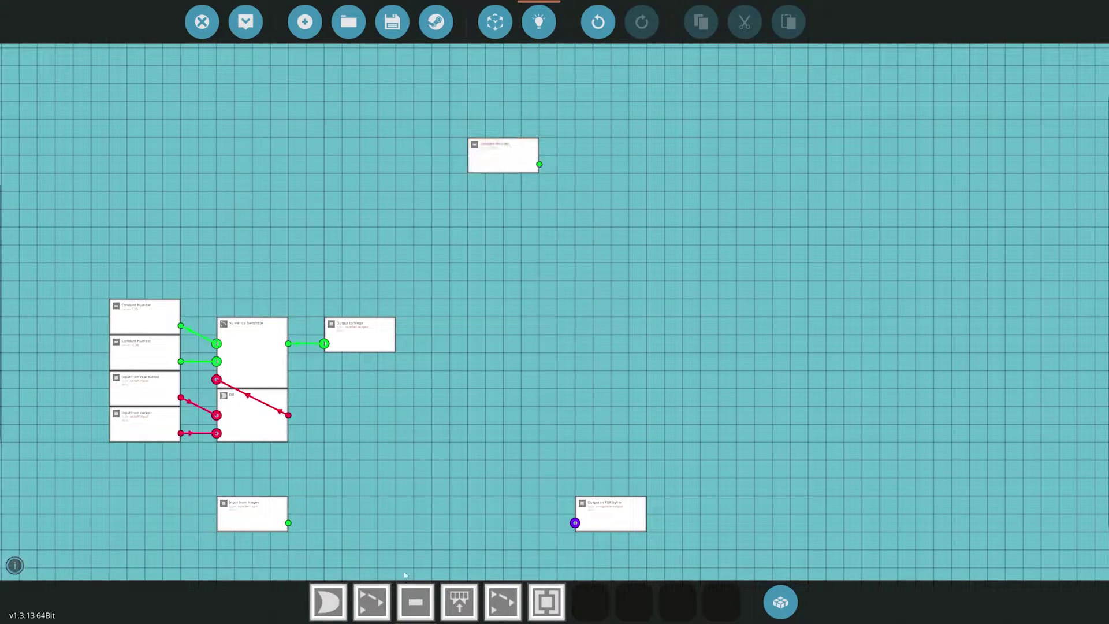
pyautogui.click(415, 602)
pyautogui.click(481, 209)
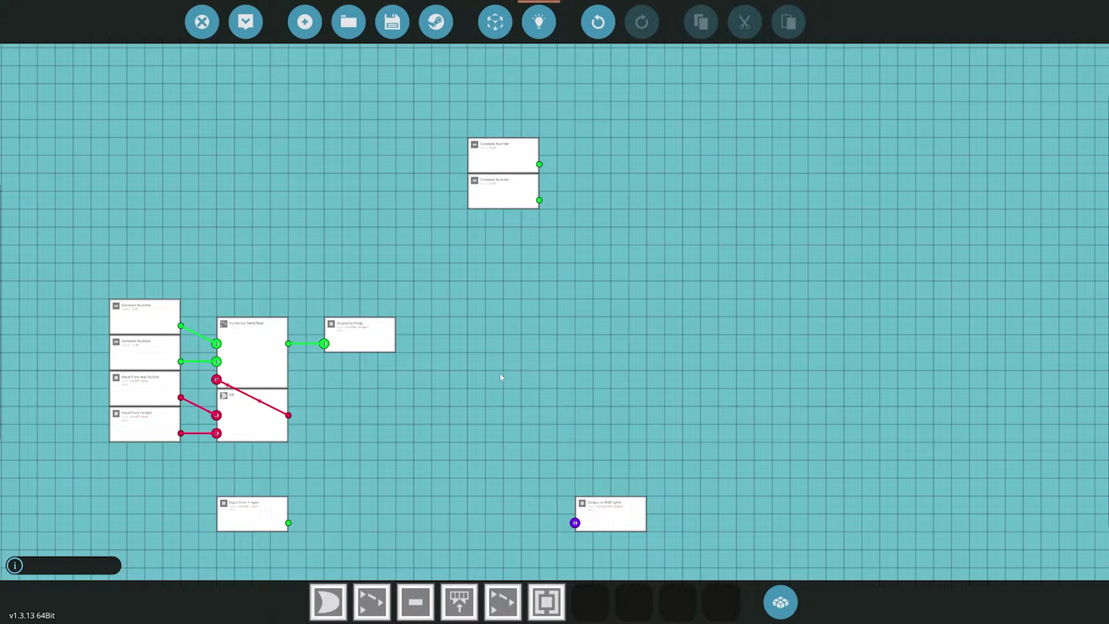
pyautogui.click(415, 602)
pyautogui.click(481, 245)
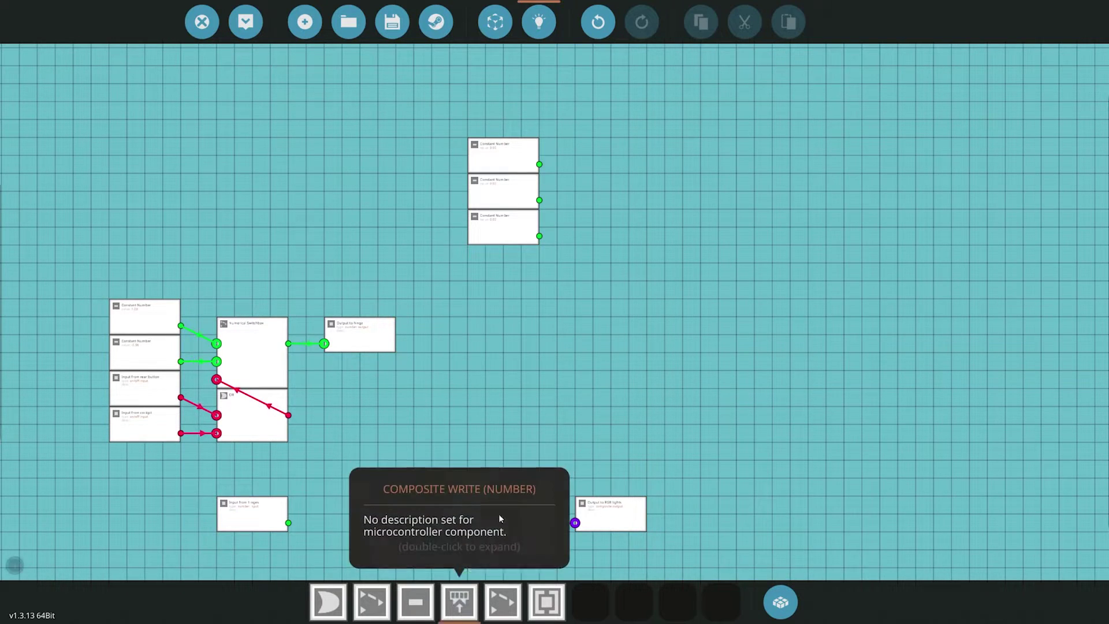
# - Add a Composite Write (Number) block directly below the three constants and set its channel count to 3
pyautogui.click(459, 602)
pyautogui.click(483, 285)
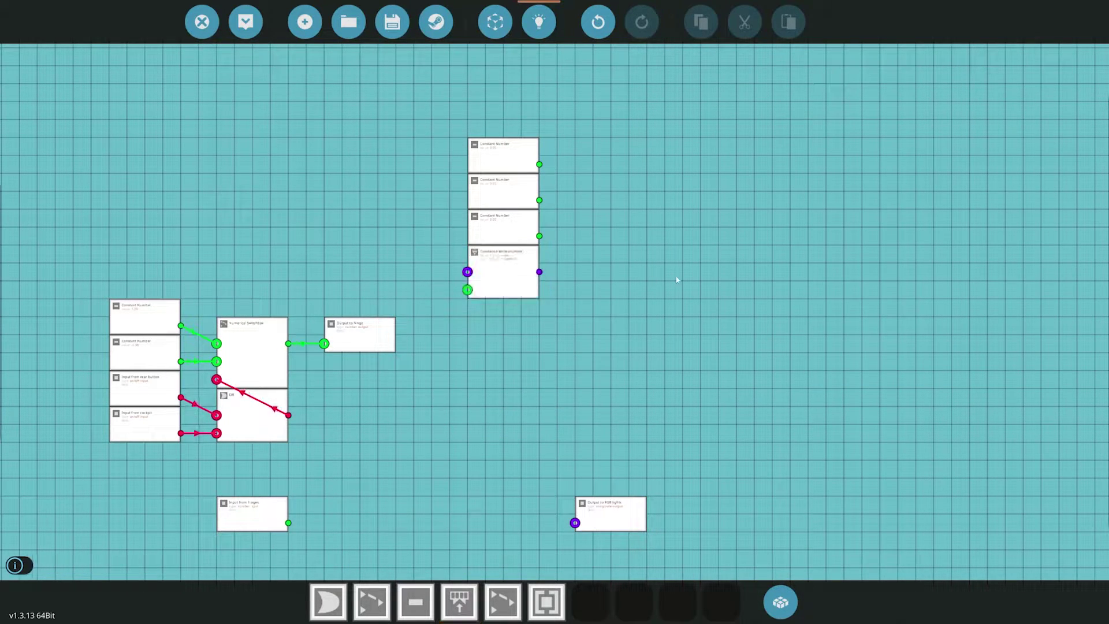
pyautogui.click(514, 268)
pyautogui.click(227, 146)
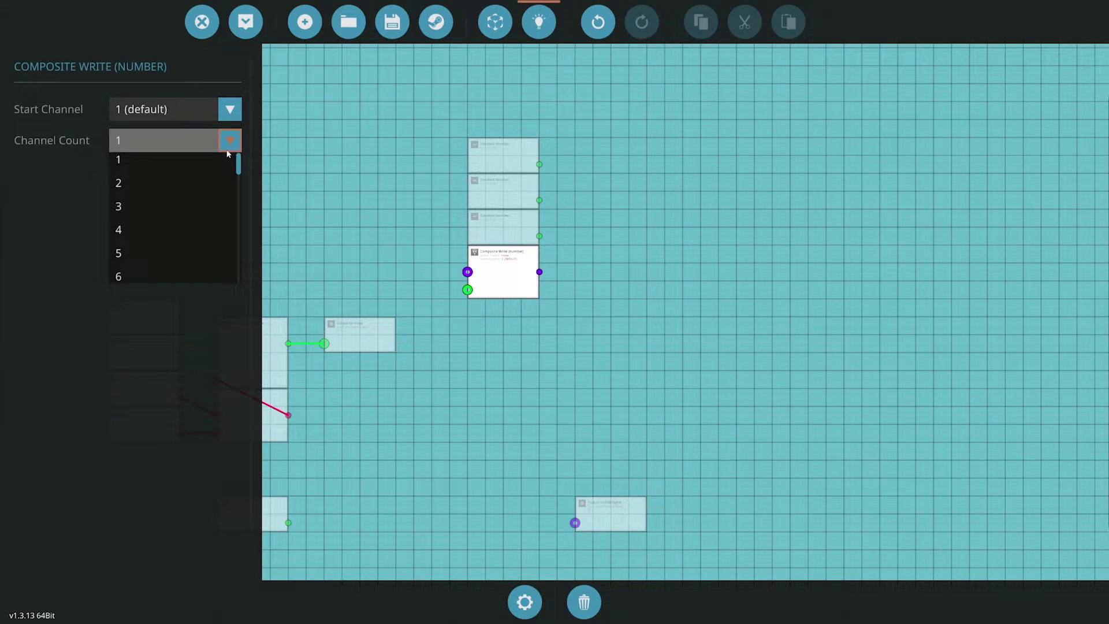
pyautogui.click(195, 210)
pyautogui.moveTo(500, 251); pyautogui.dragTo(502, 287)
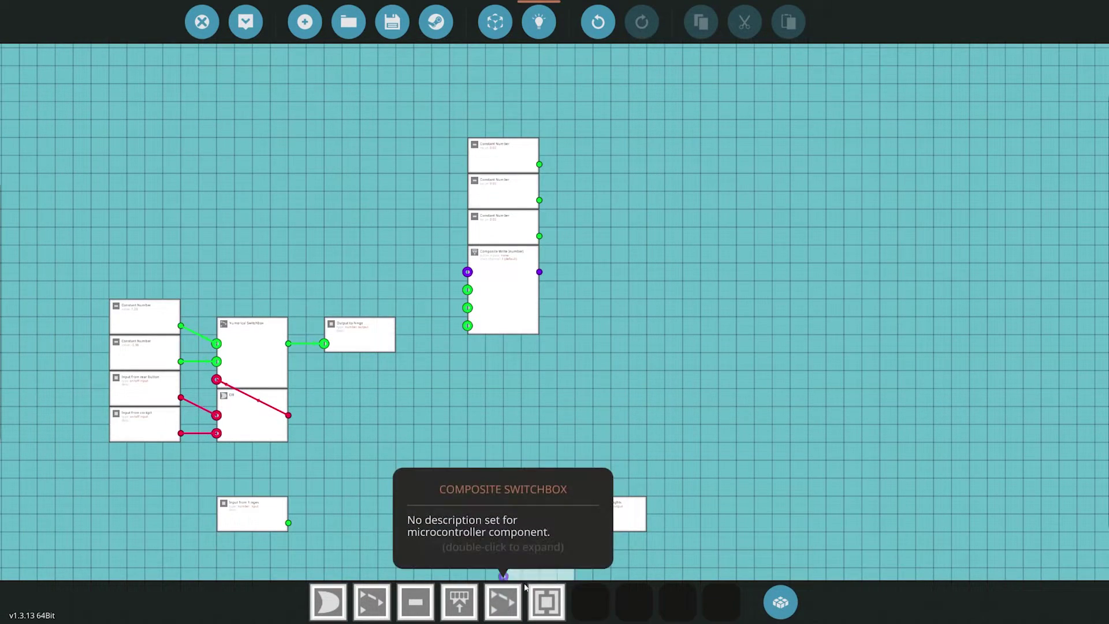
# - Add a Composite Switchbox and a Threshold block below the Composite Write block
pyautogui.click(504, 608)
pyautogui.click(485, 395)
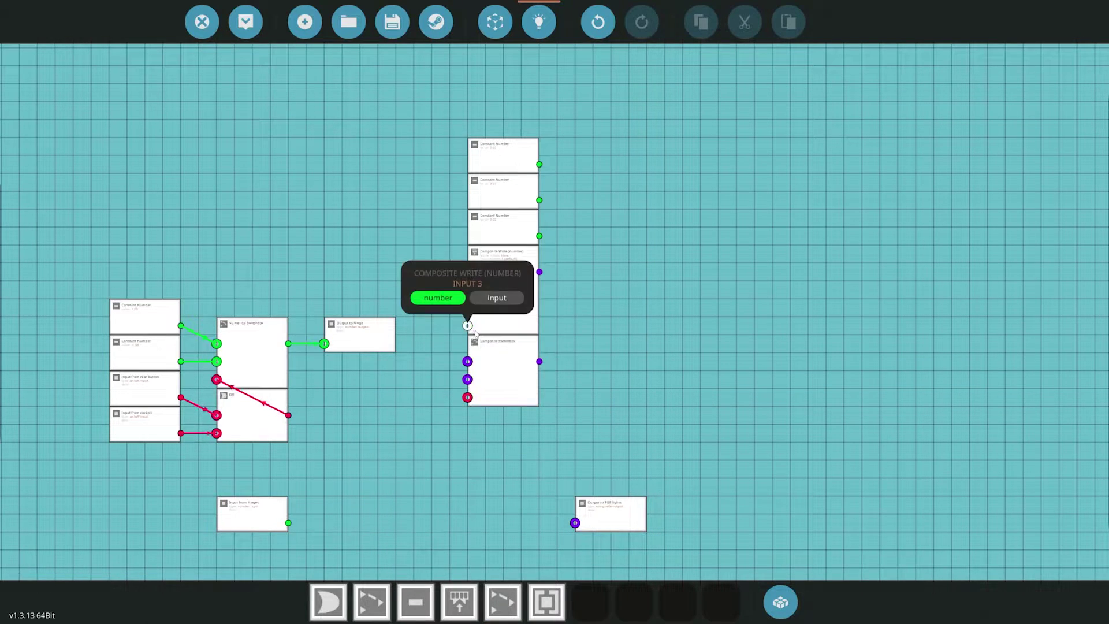
pyautogui.click(543, 608)
pyautogui.click(491, 424)
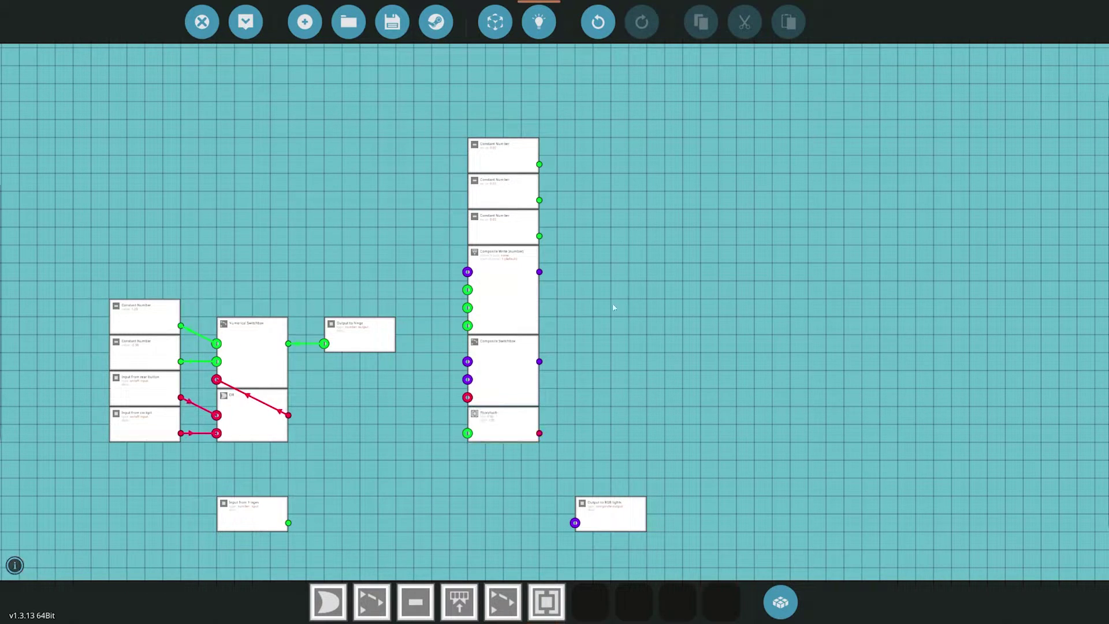
# - Copy the column of six new blocks and paste it twice as parallel columns beside the original
pyautogui.moveTo(446, 112); pyautogui.dragTo(580, 446)
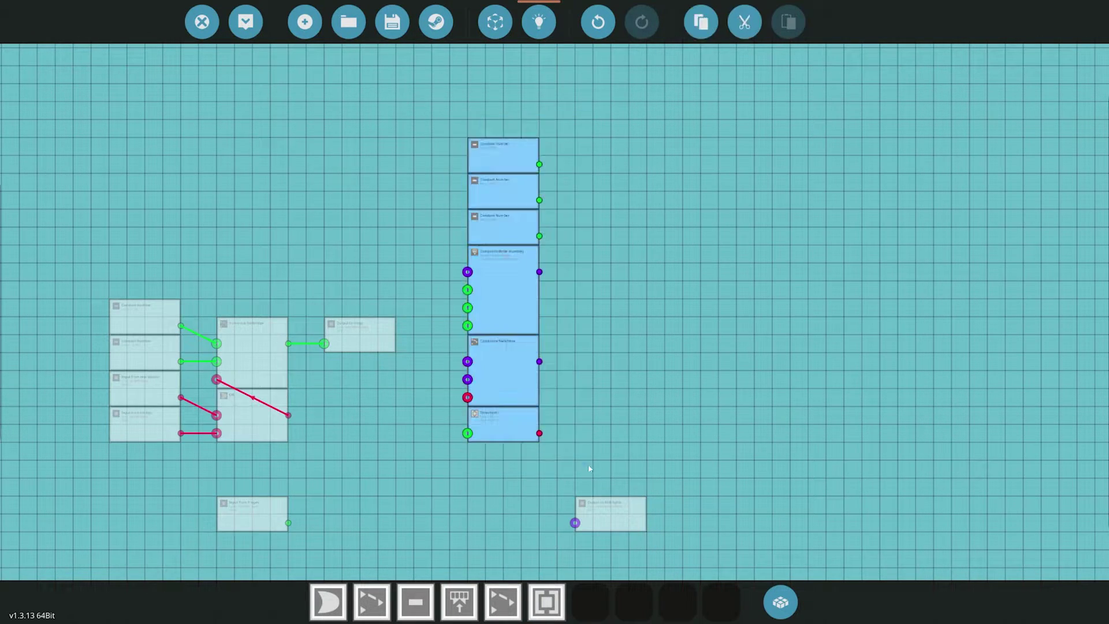
pyautogui.click(700, 22)
pyautogui.click(788, 22)
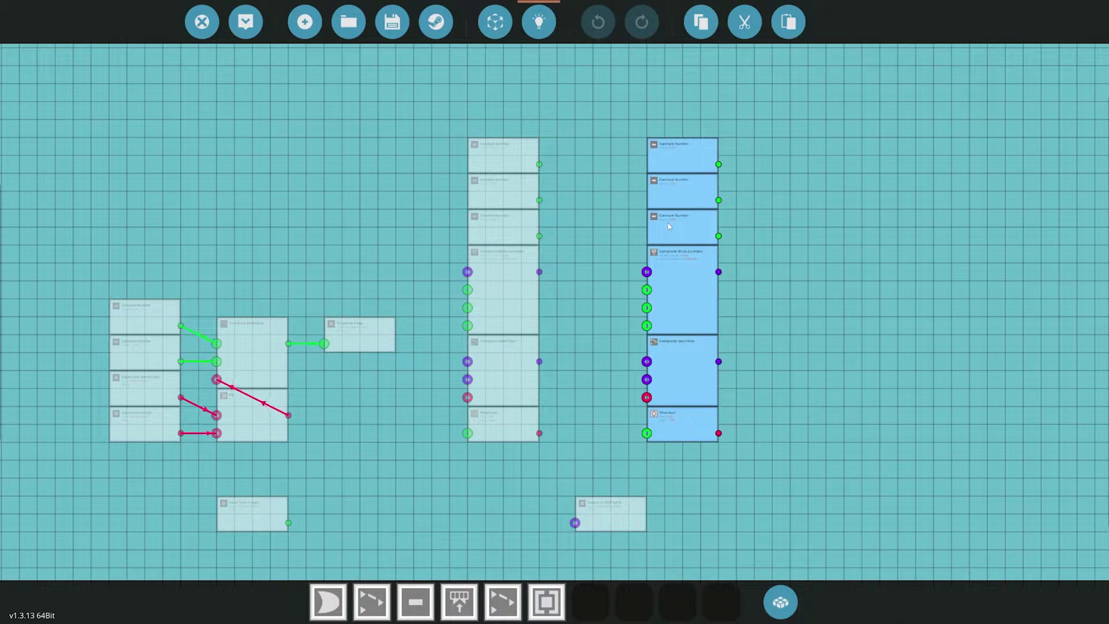
pyautogui.click(628, 226)
pyautogui.click(789, 22)
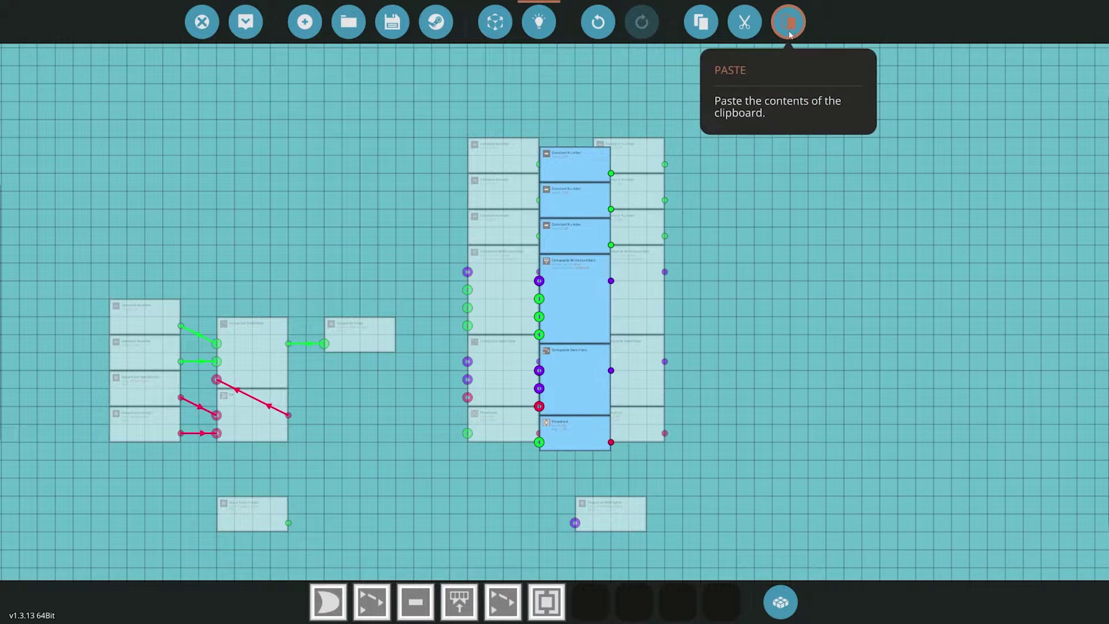
pyautogui.click(726, 253)
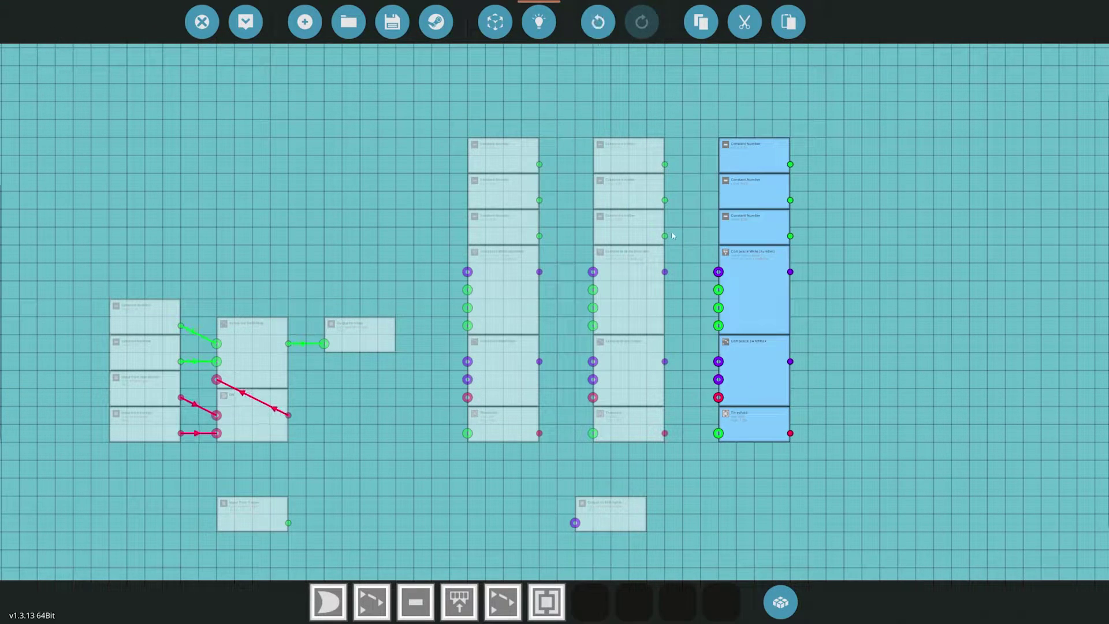
pyautogui.click(855, 256)
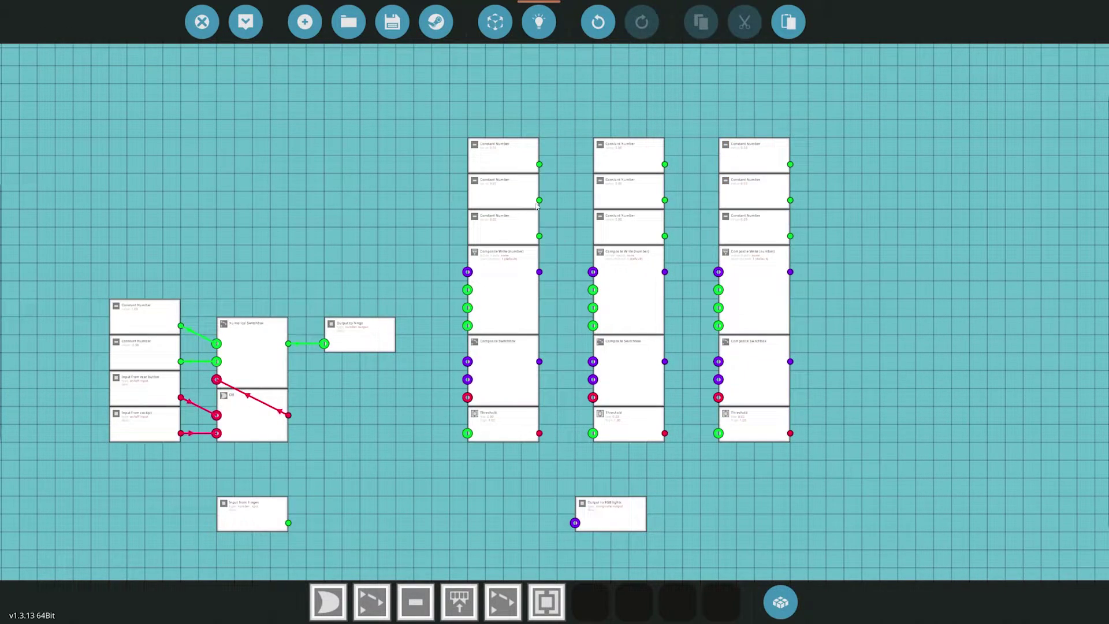